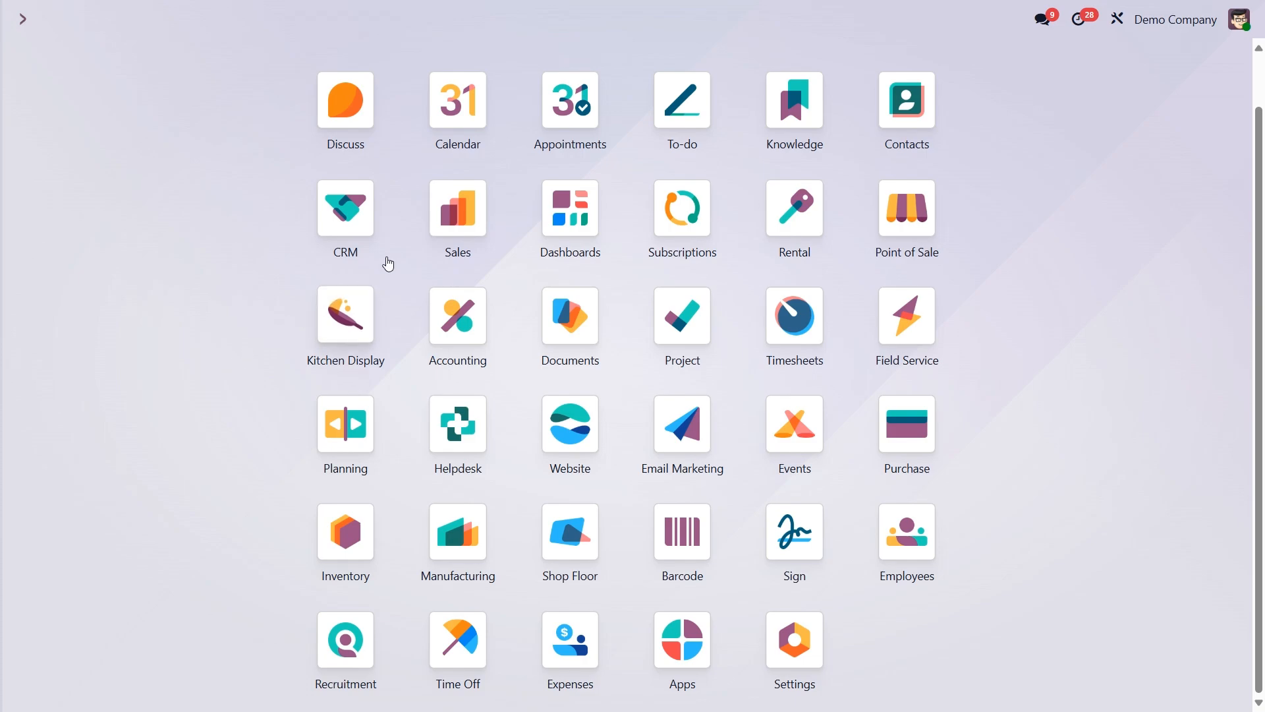
Check the Promotions, Loyalty & Gift Card option in the Sales settings.
click(459, 217)
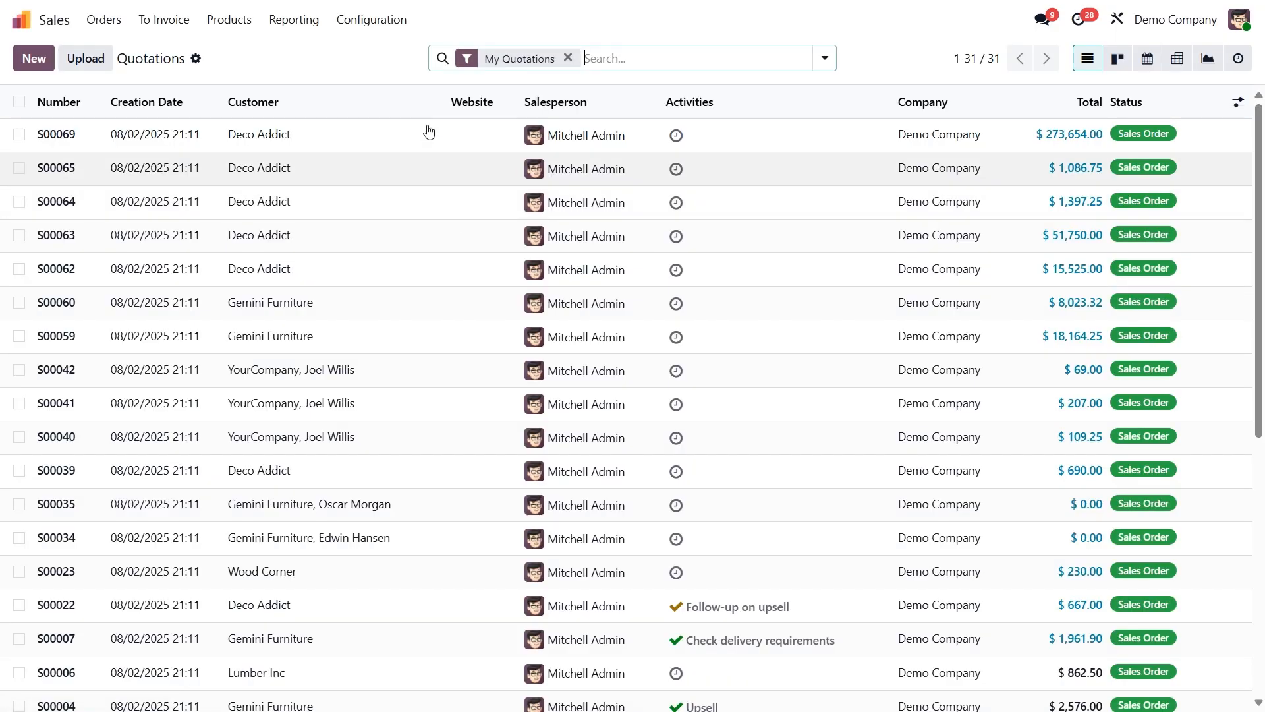
click(369, 21)
click(375, 57)
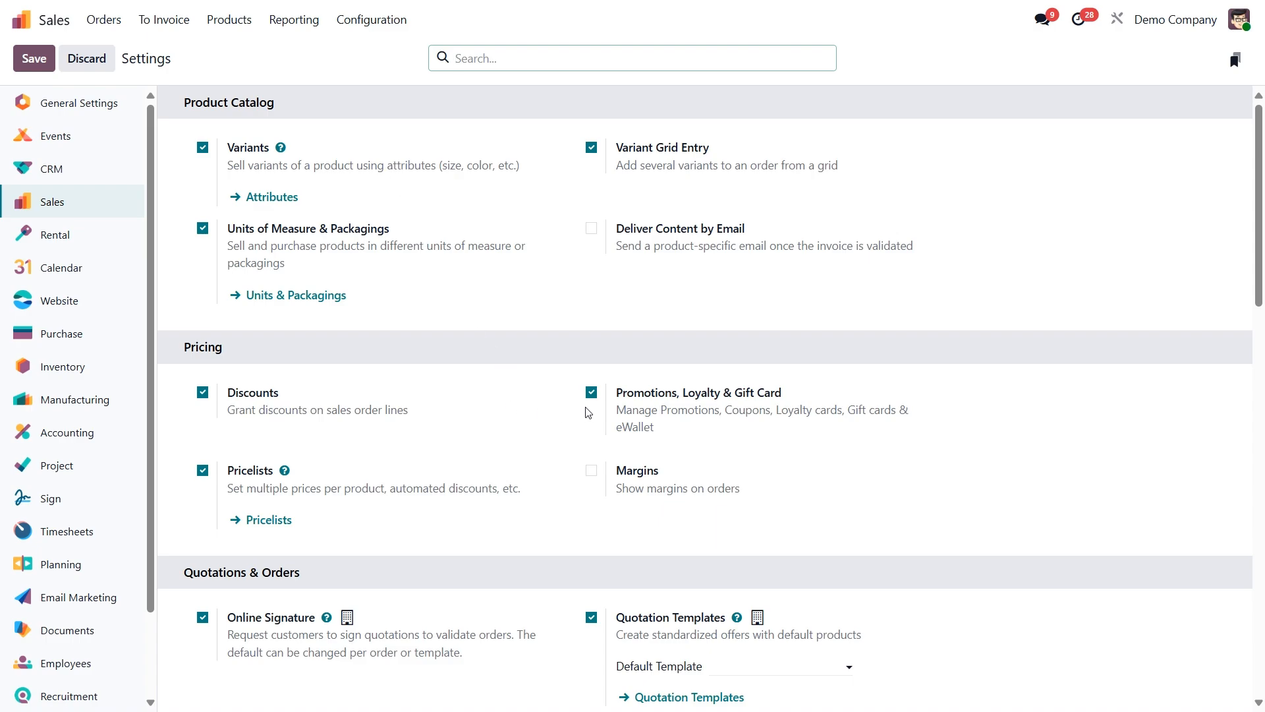
mouse_move(751, 407)
Create a new Discount & Loyalty program named "15% Discount Coupon" with the program type Coupons.
click(238, 26)
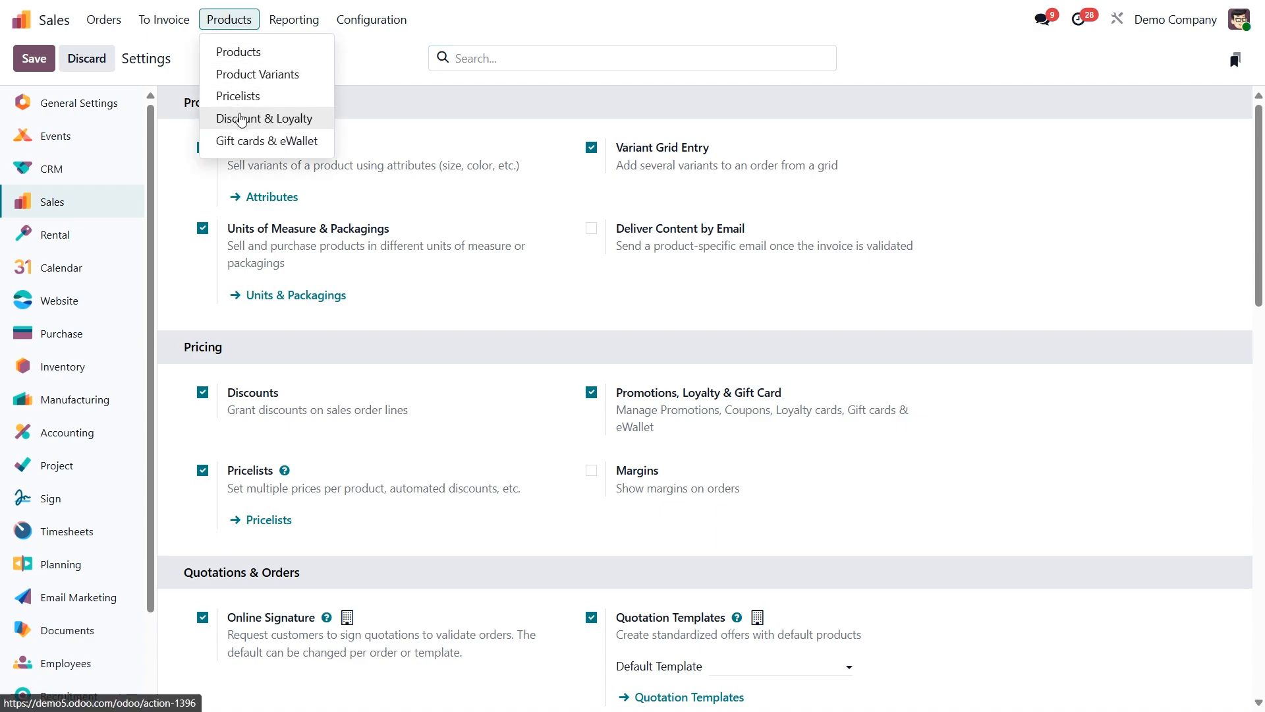
click(269, 124)
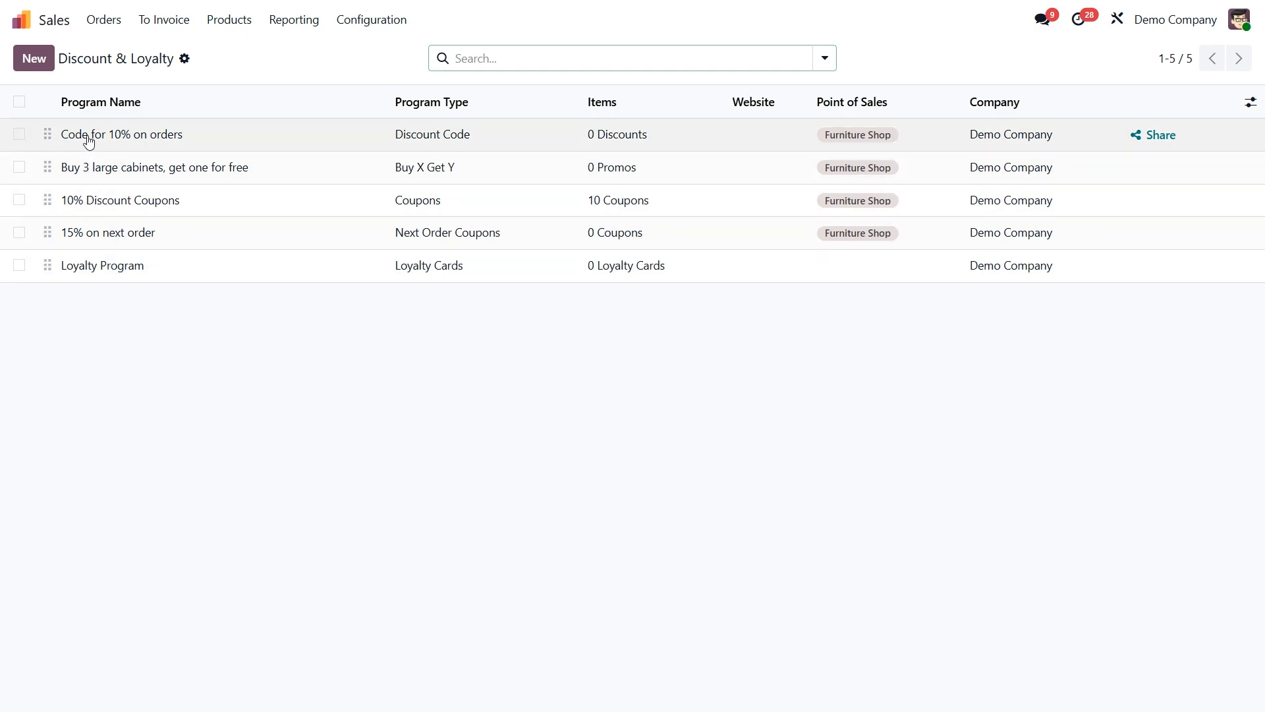
click(31, 59)
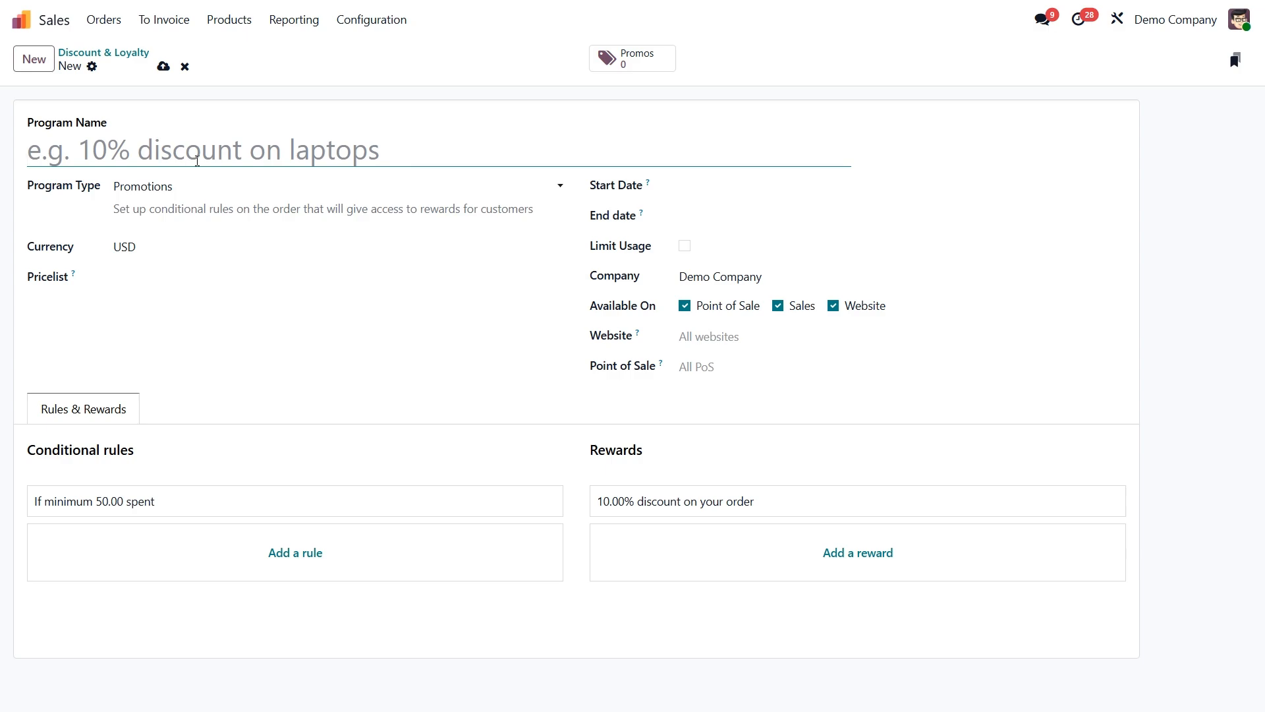
text(15% Discount Coupon)
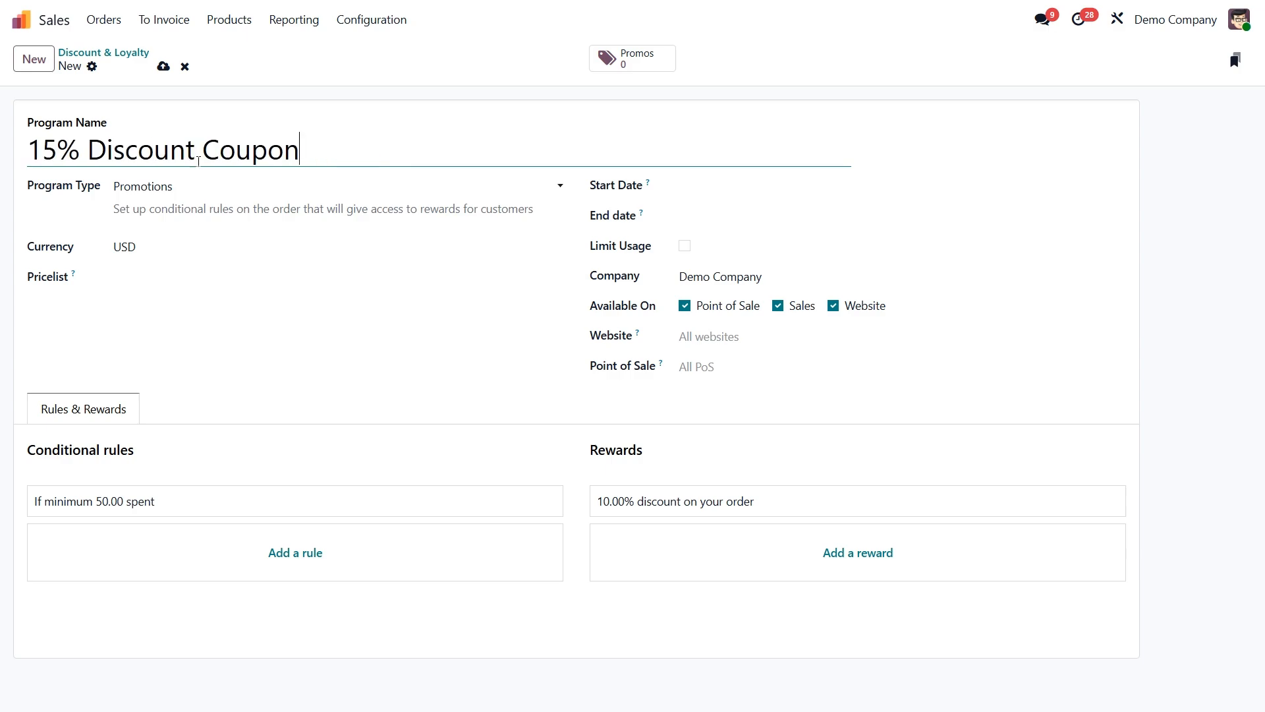
click(213, 195)
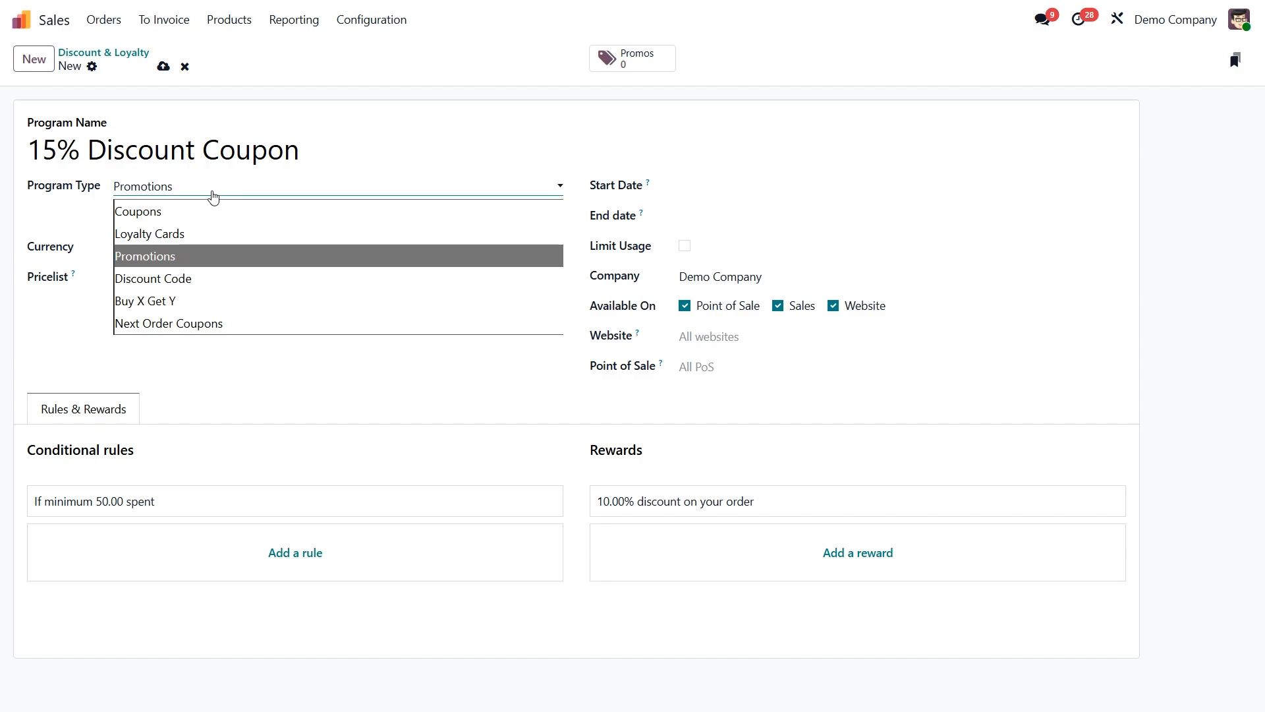
click(153, 212)
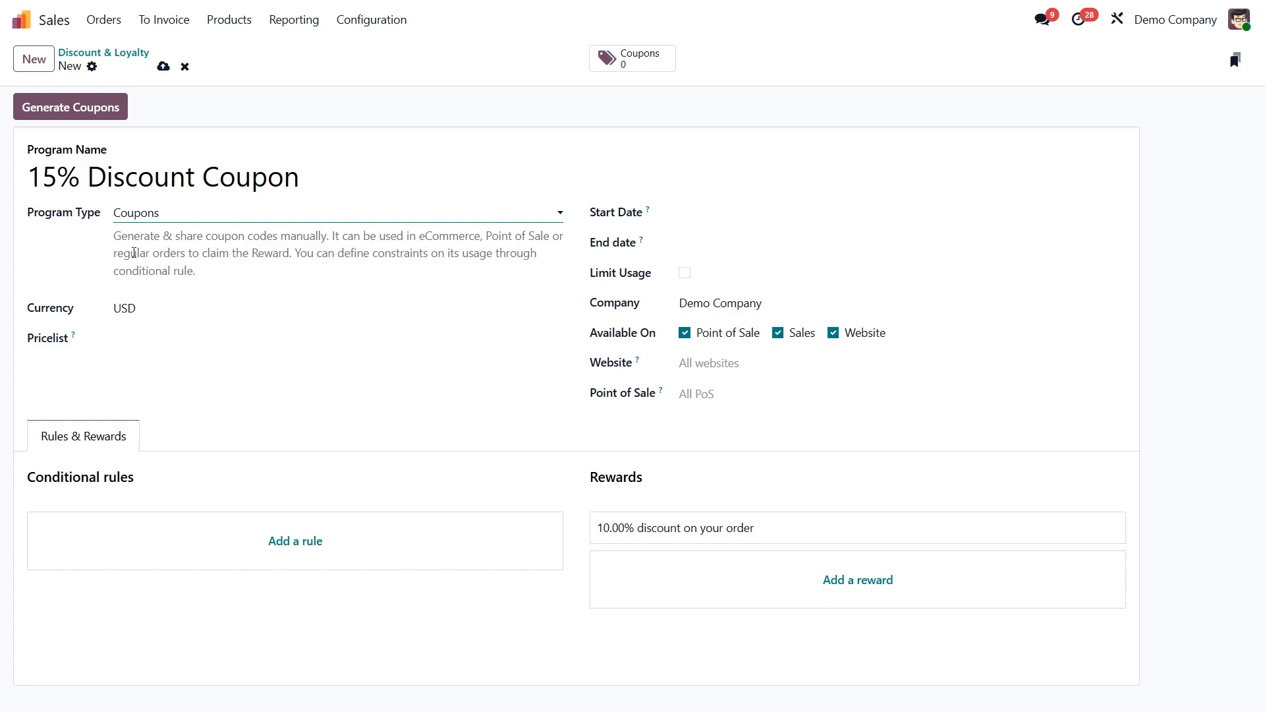
Switch the program type to Discount Code to compare it, and return it to Coupons.
drag(115, 239, 207, 278)
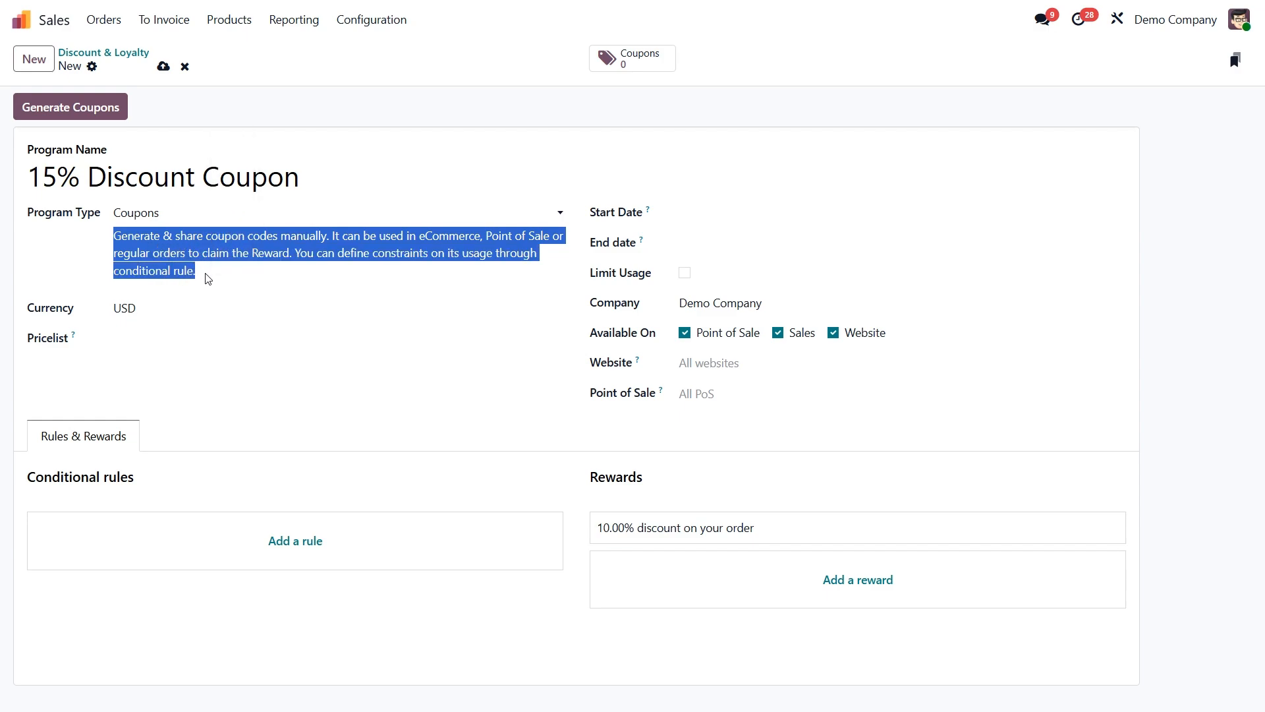
click(183, 212)
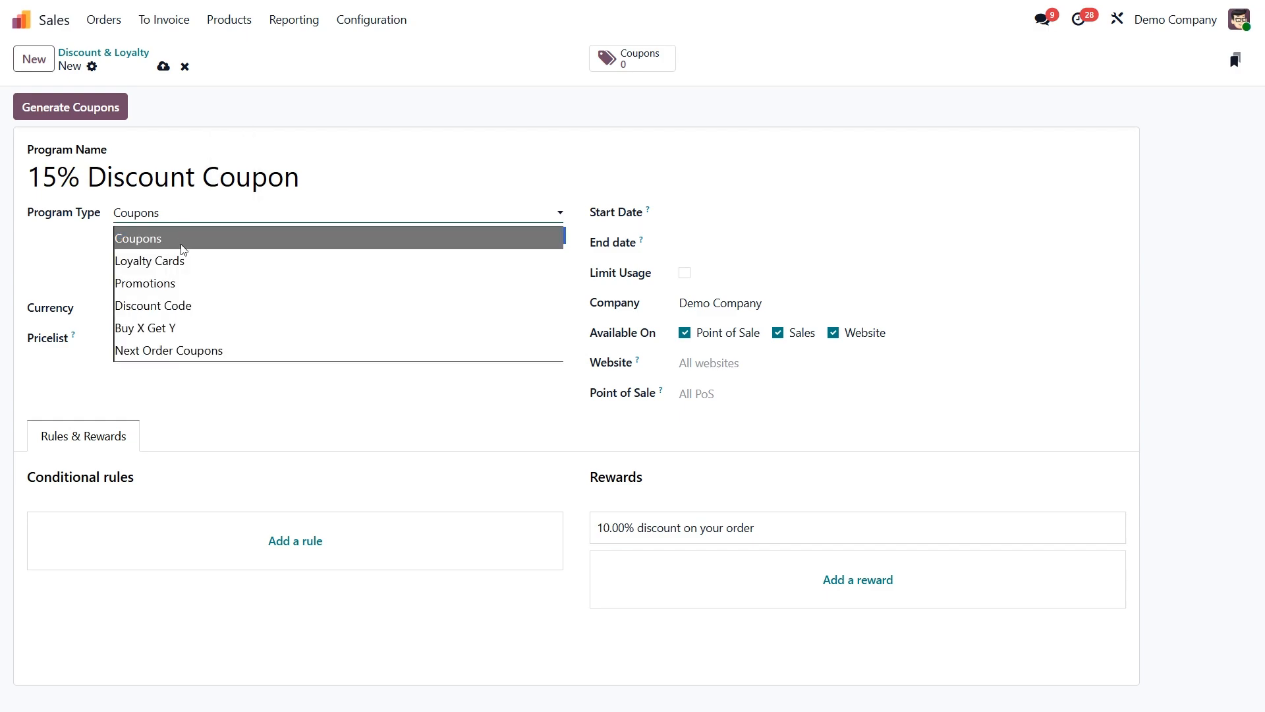
click(181, 307)
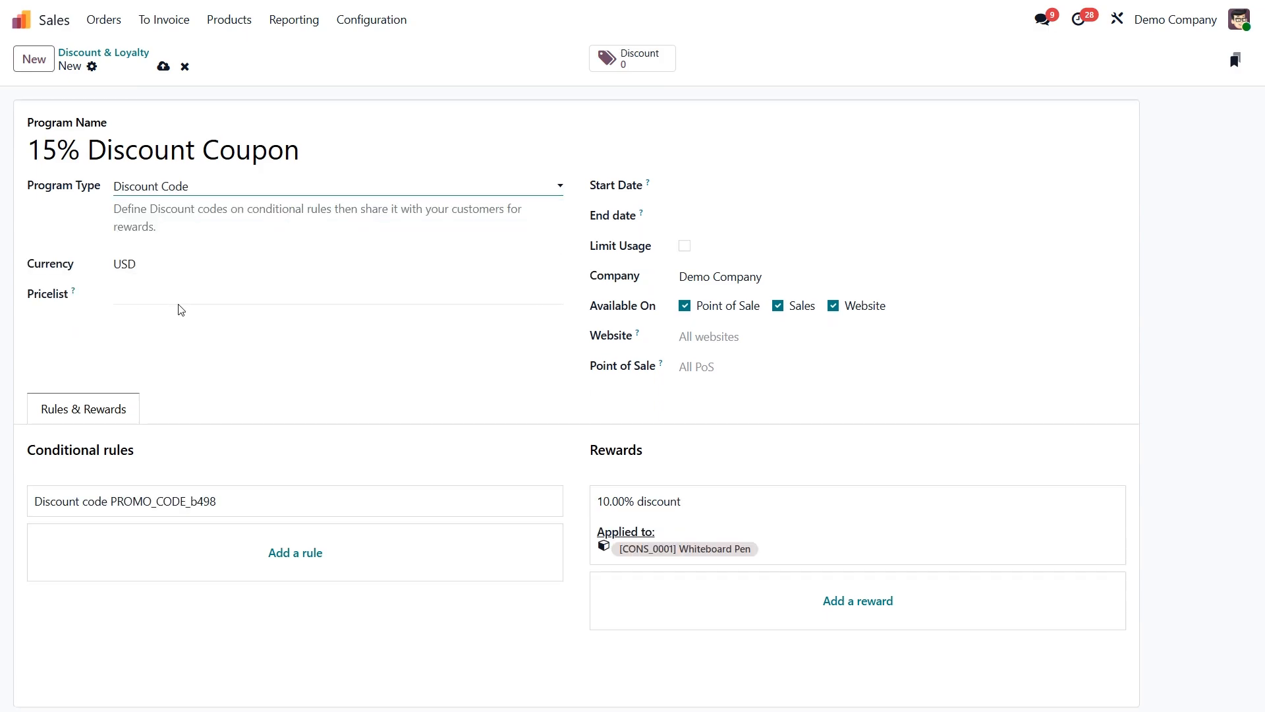
click(195, 192)
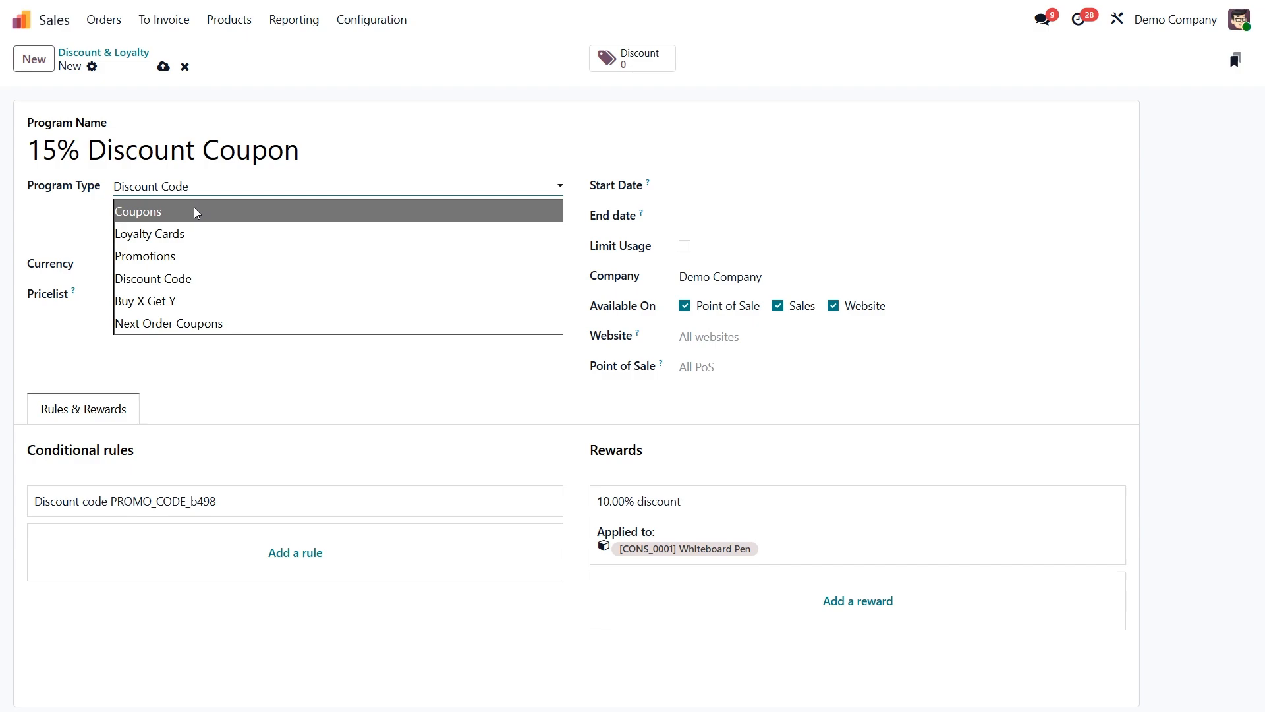
click(196, 212)
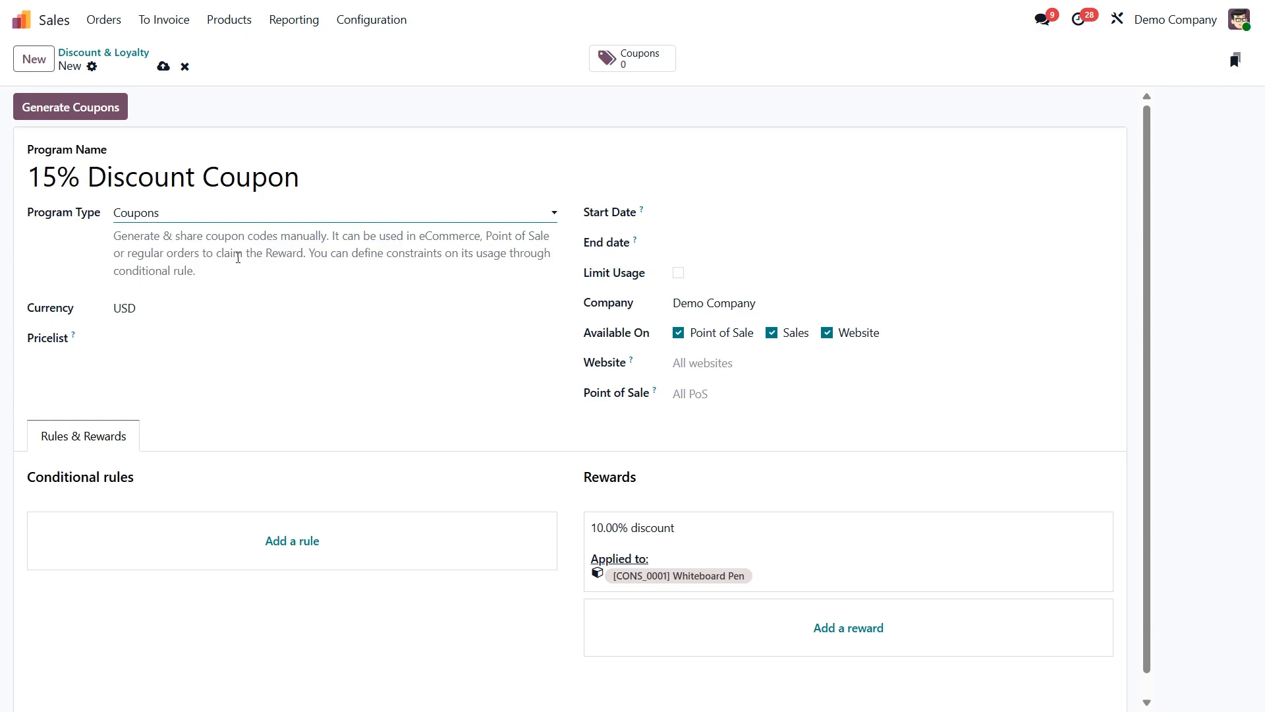
click(205, 220)
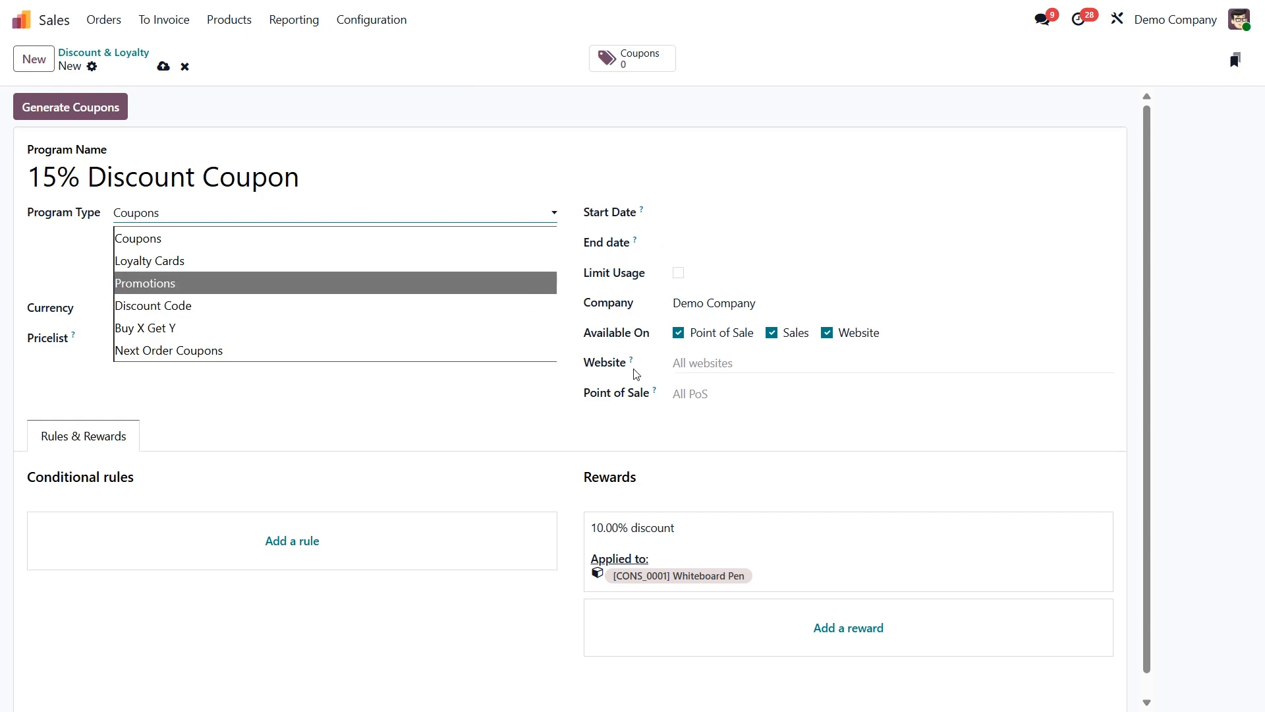
click(673, 427)
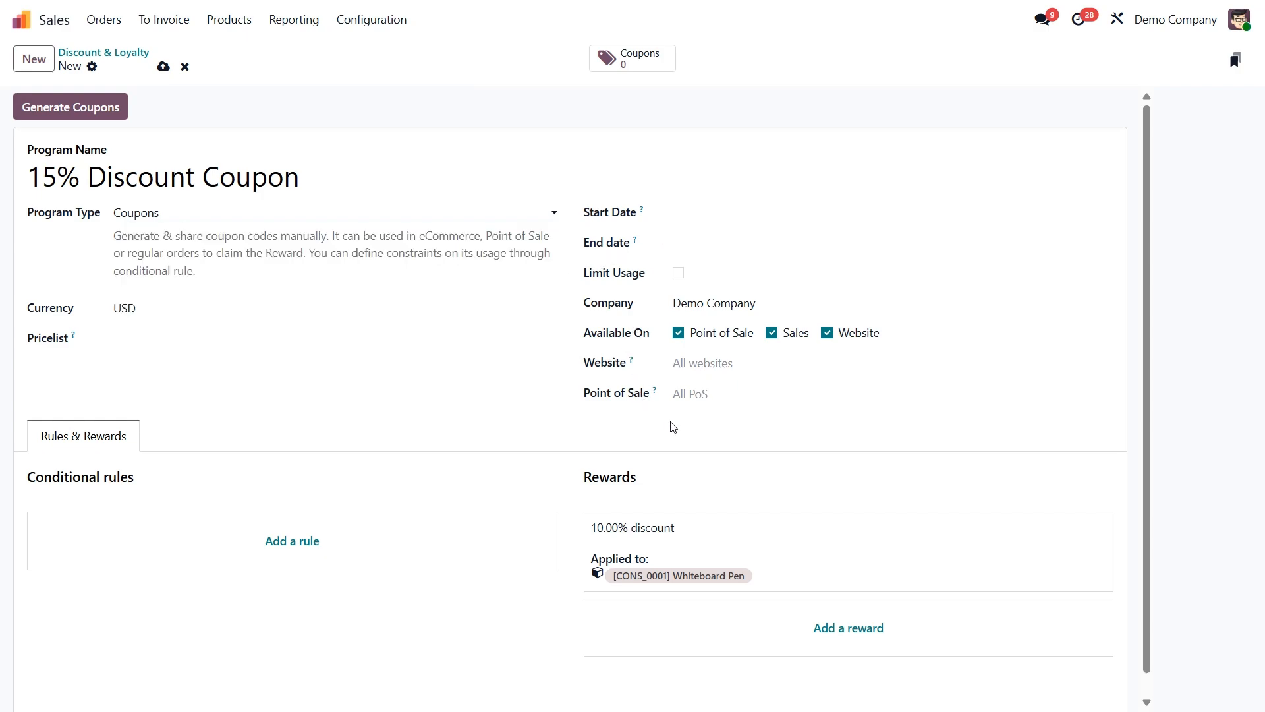
Examine the coupon program's start date, end date, usage limit and website restriction options.
click(709, 219)
click(709, 244)
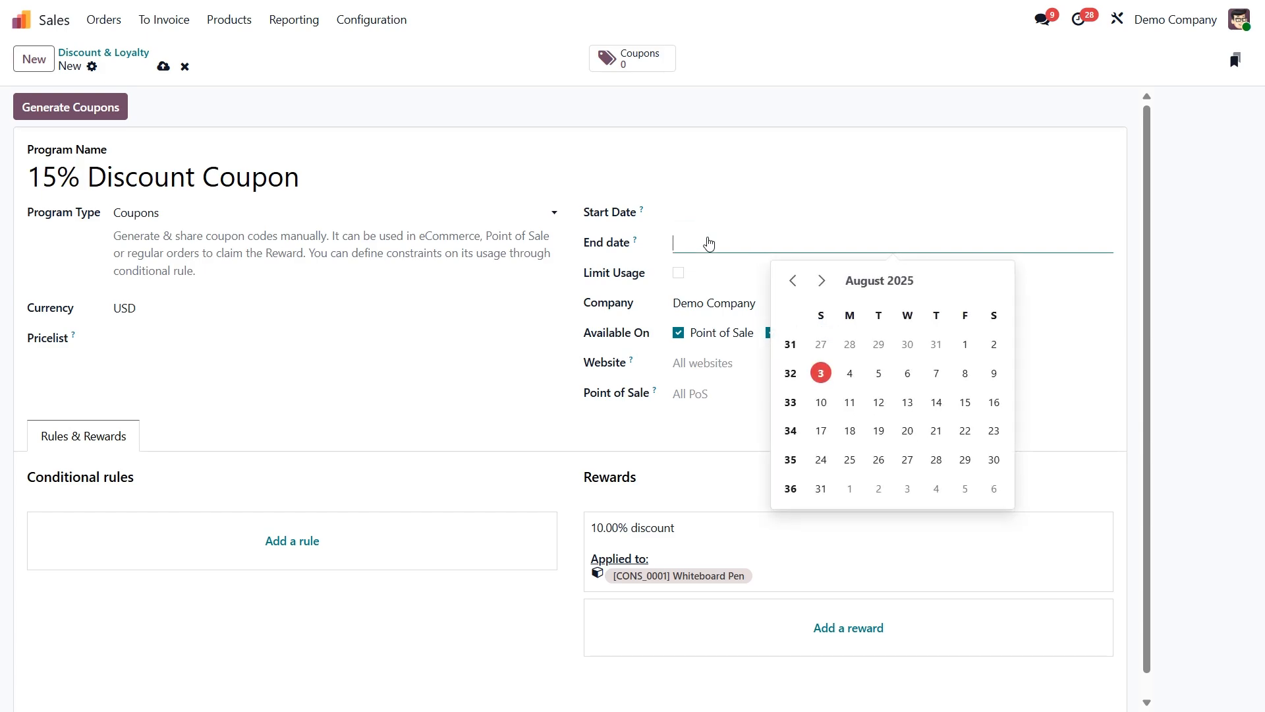
click(664, 235)
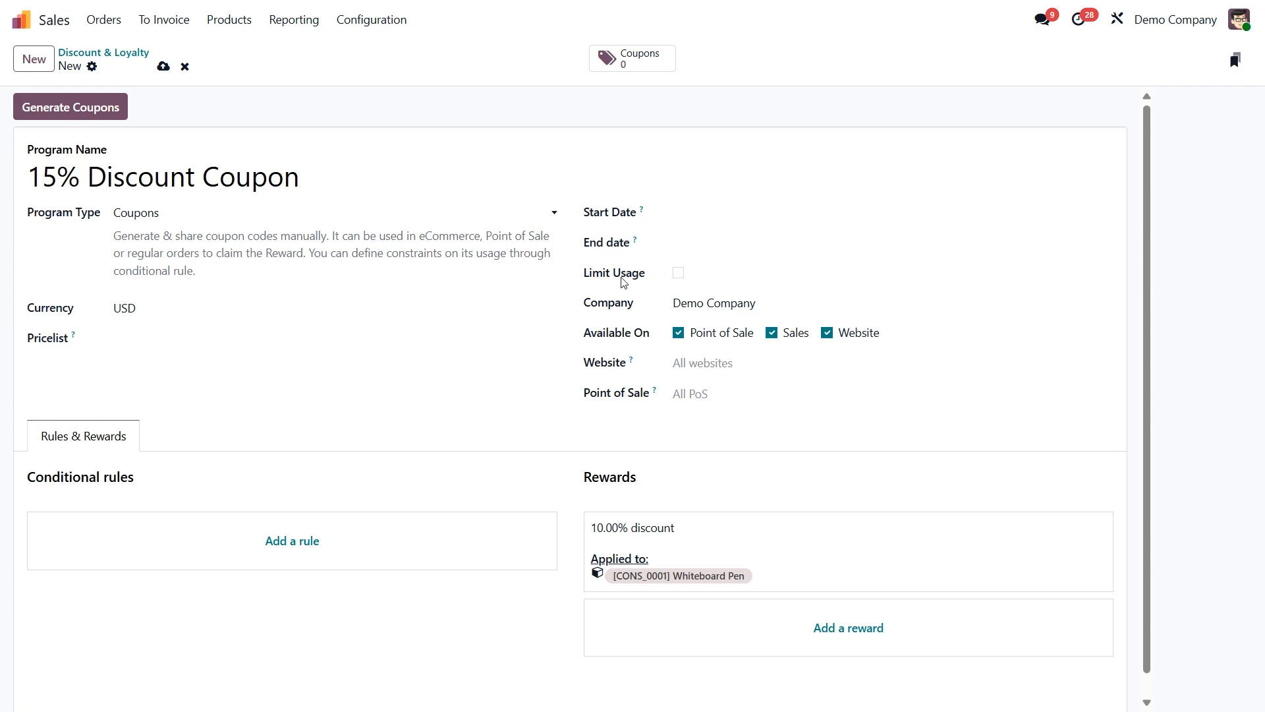
click(678, 274)
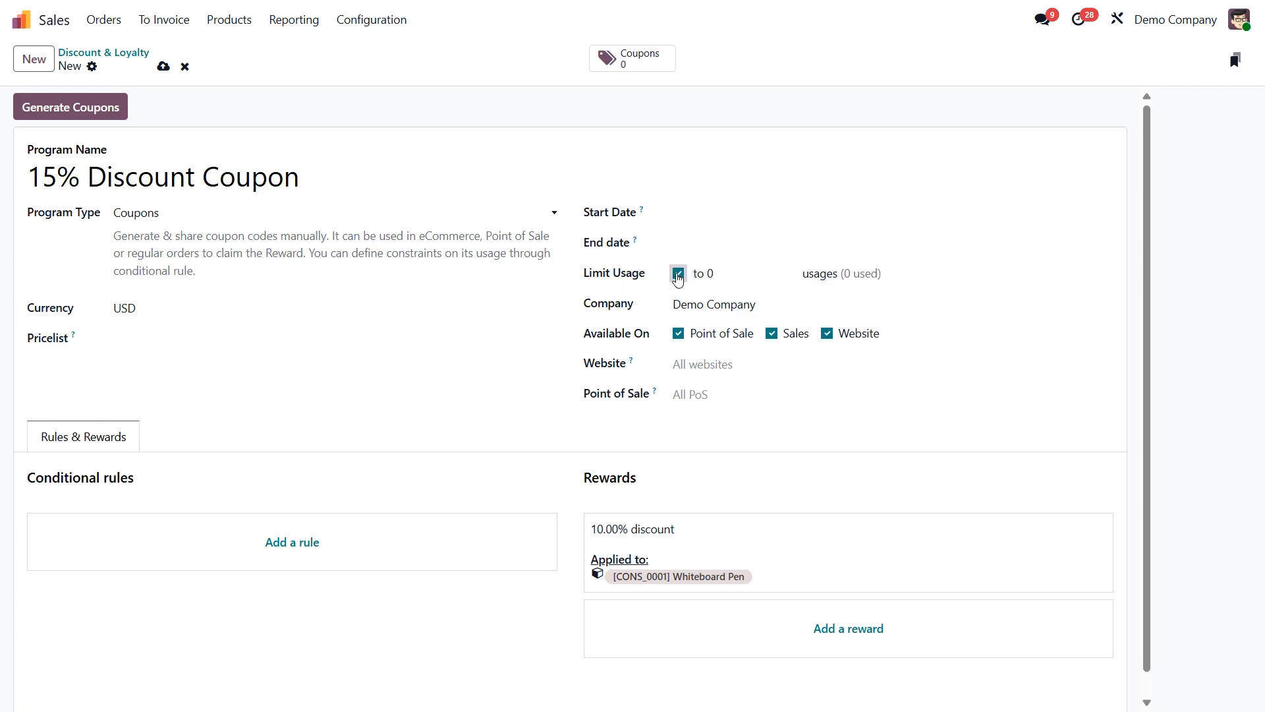
click(678, 274)
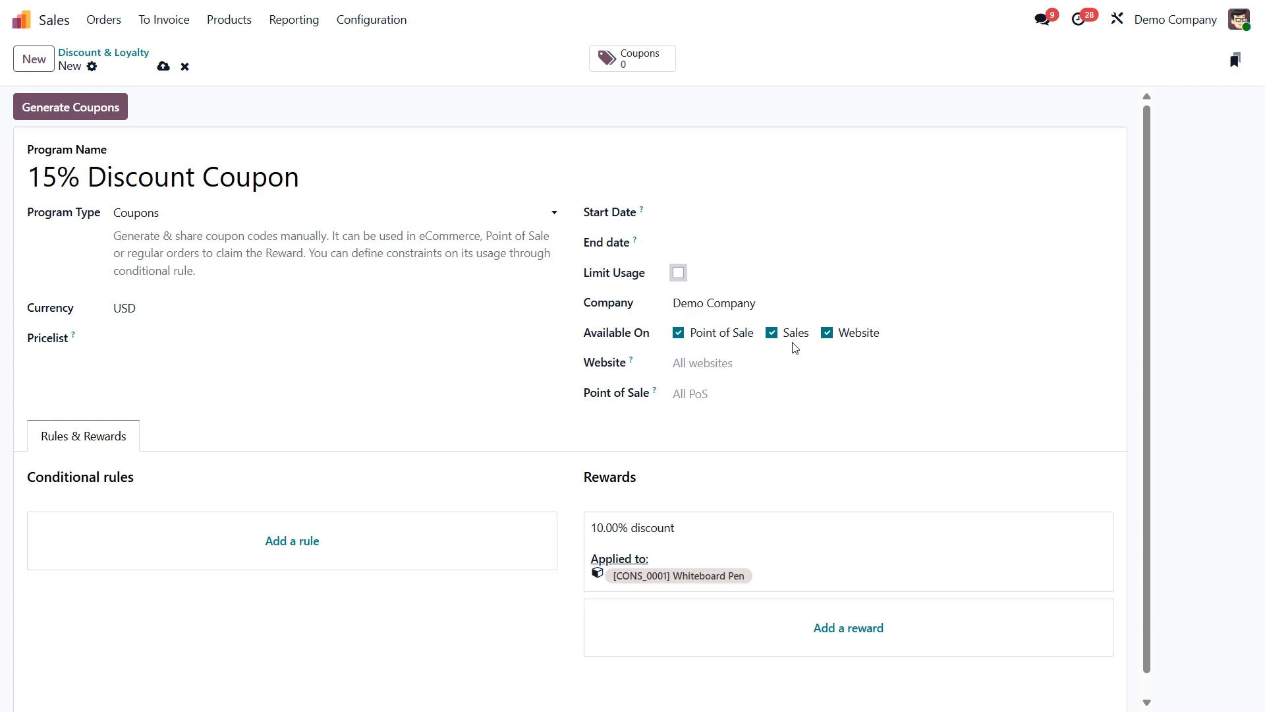
click(834, 362)
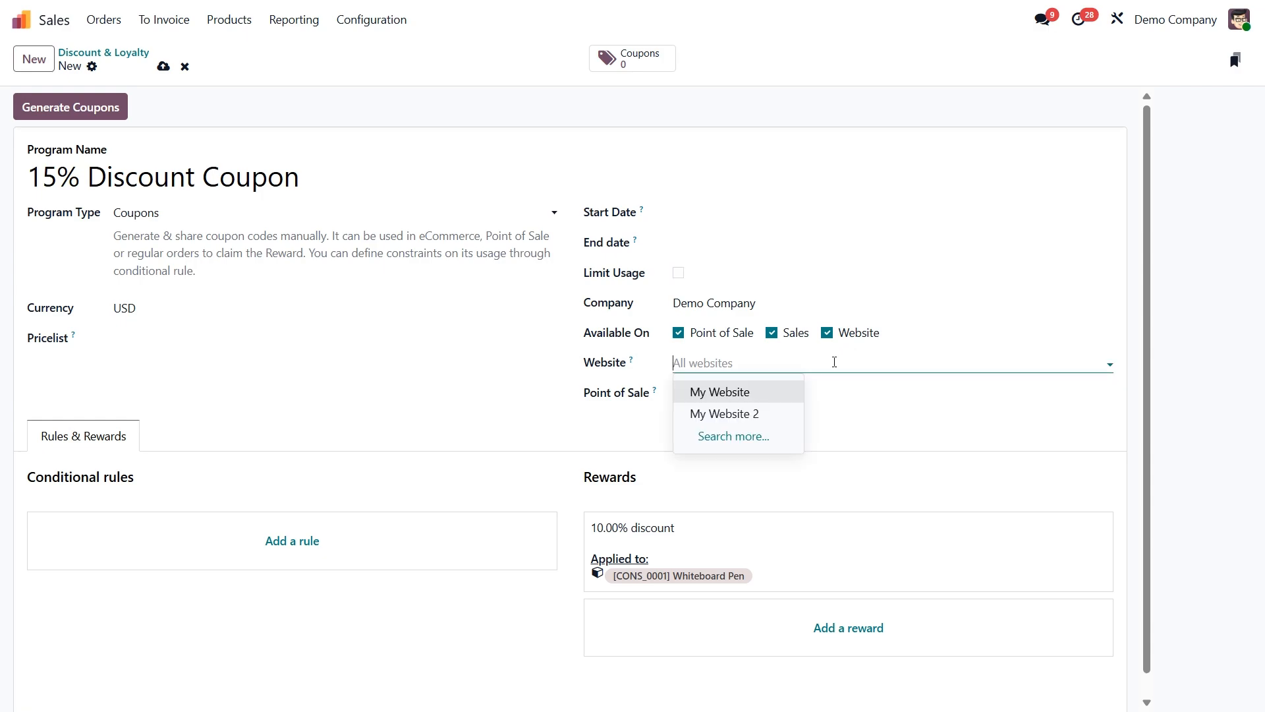
click(834, 362)
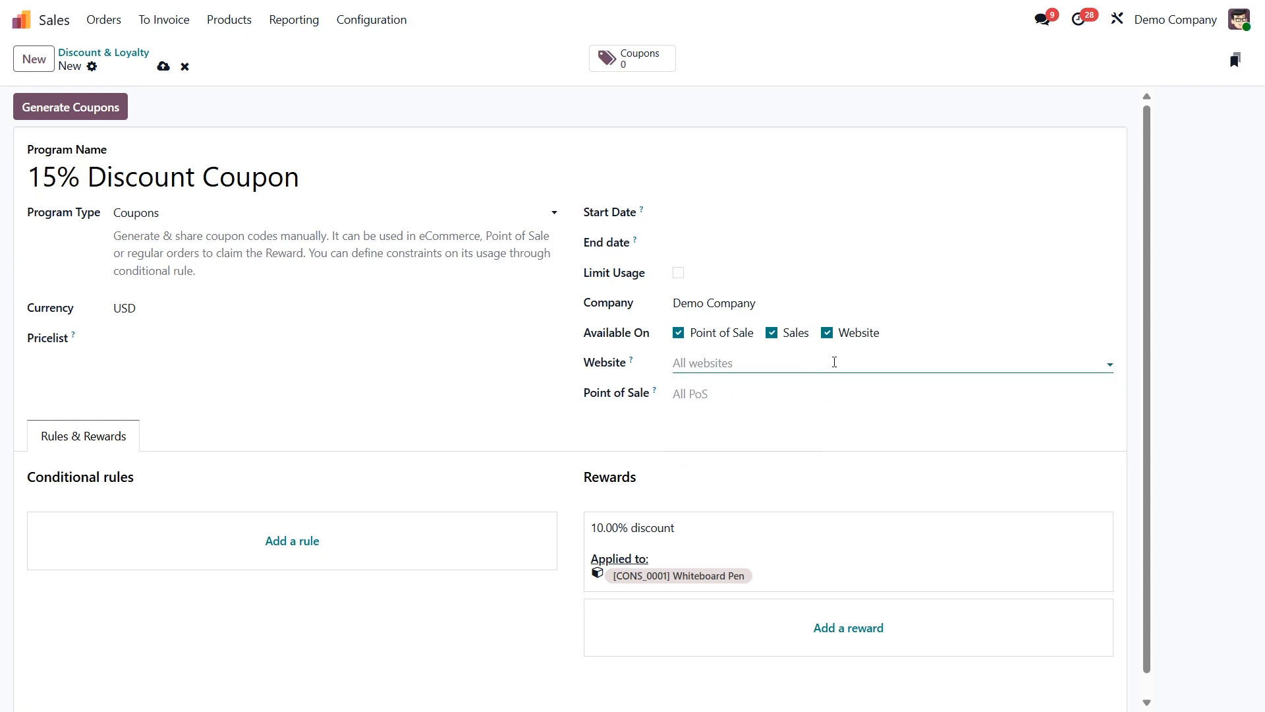
click(749, 422)
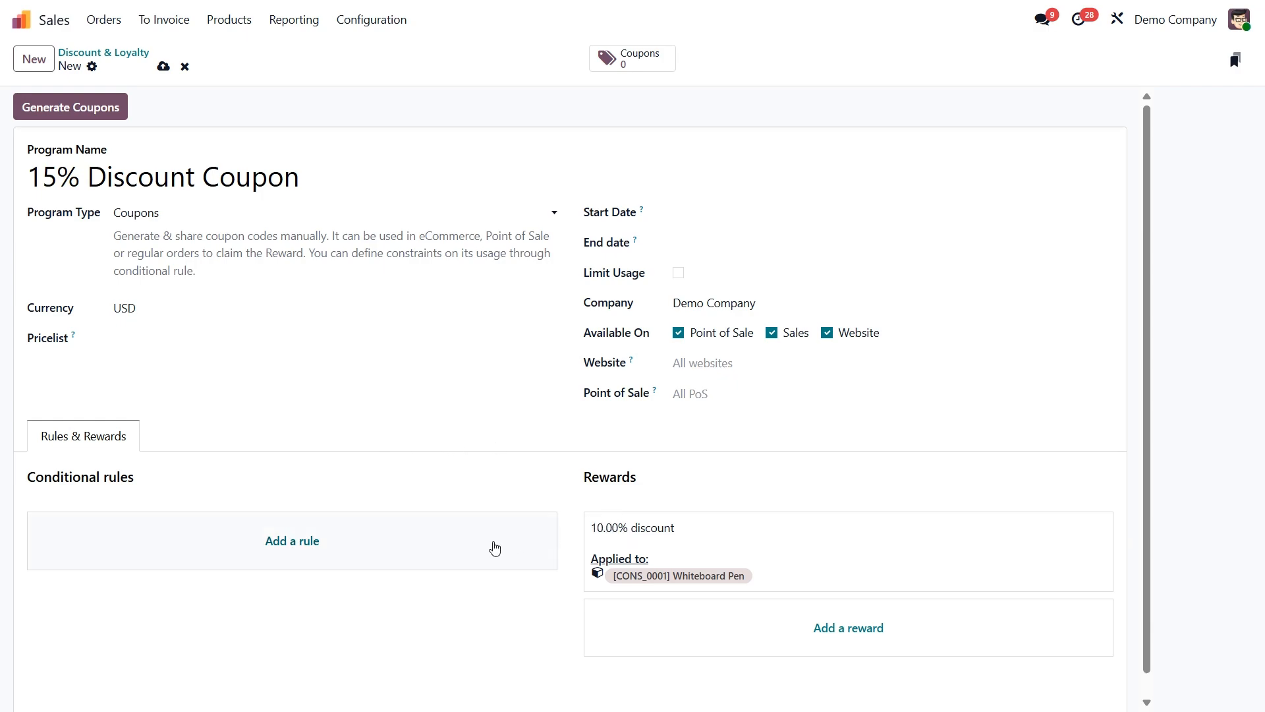
Add a conditional rule to the coupon program with a minimum quantity of 2 and save it.
click(292, 541)
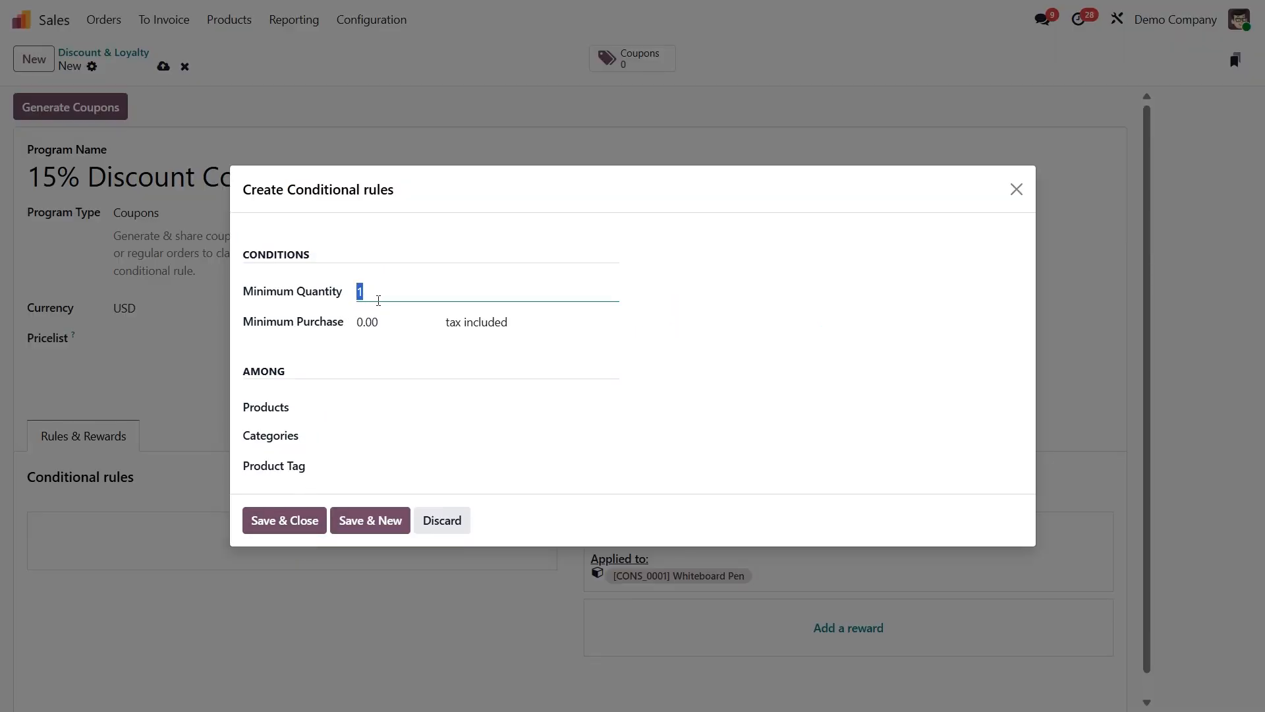
text(2)
click(382, 322)
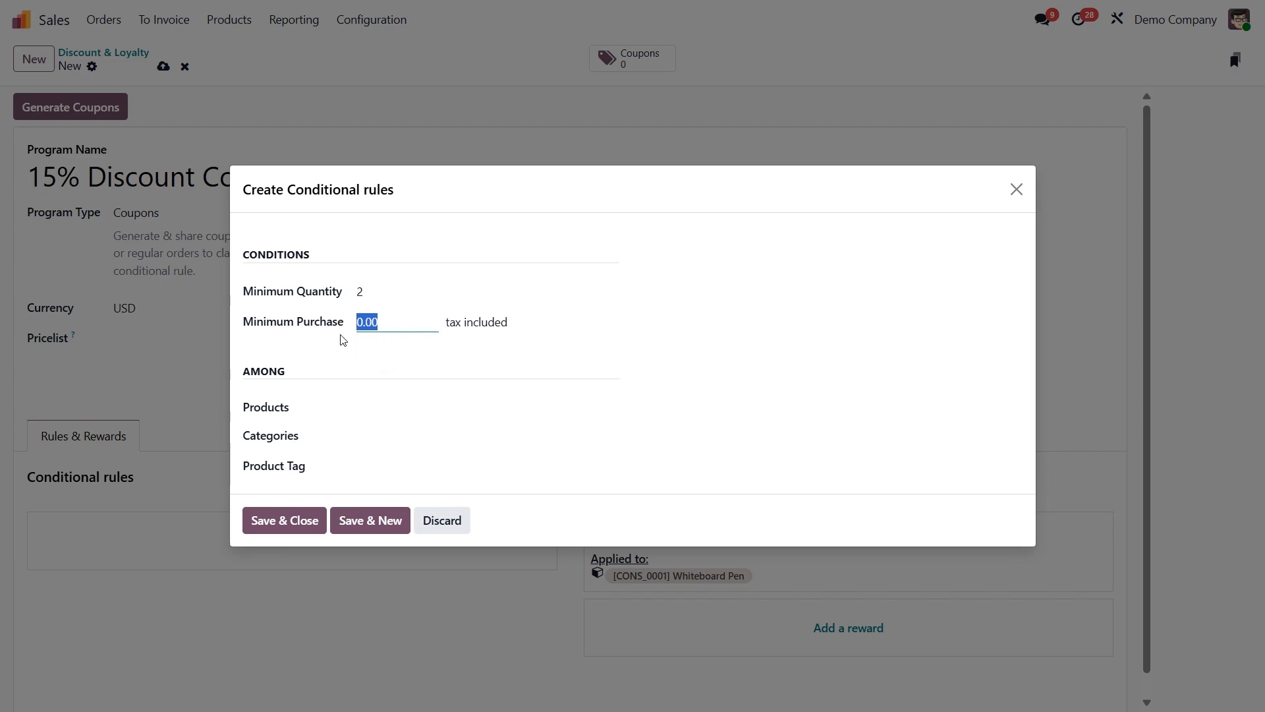
click(387, 341)
click(280, 515)
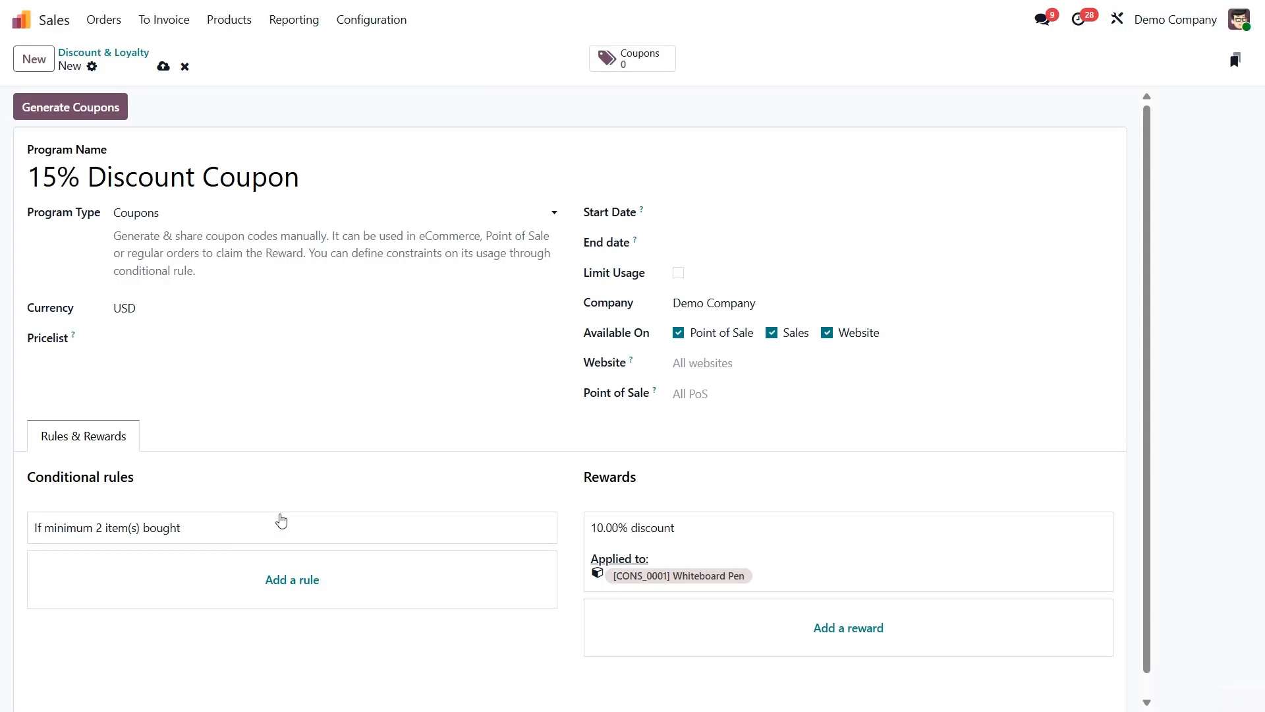
Set the existing reward to a 15% discount on the order and save it.
click(620, 530)
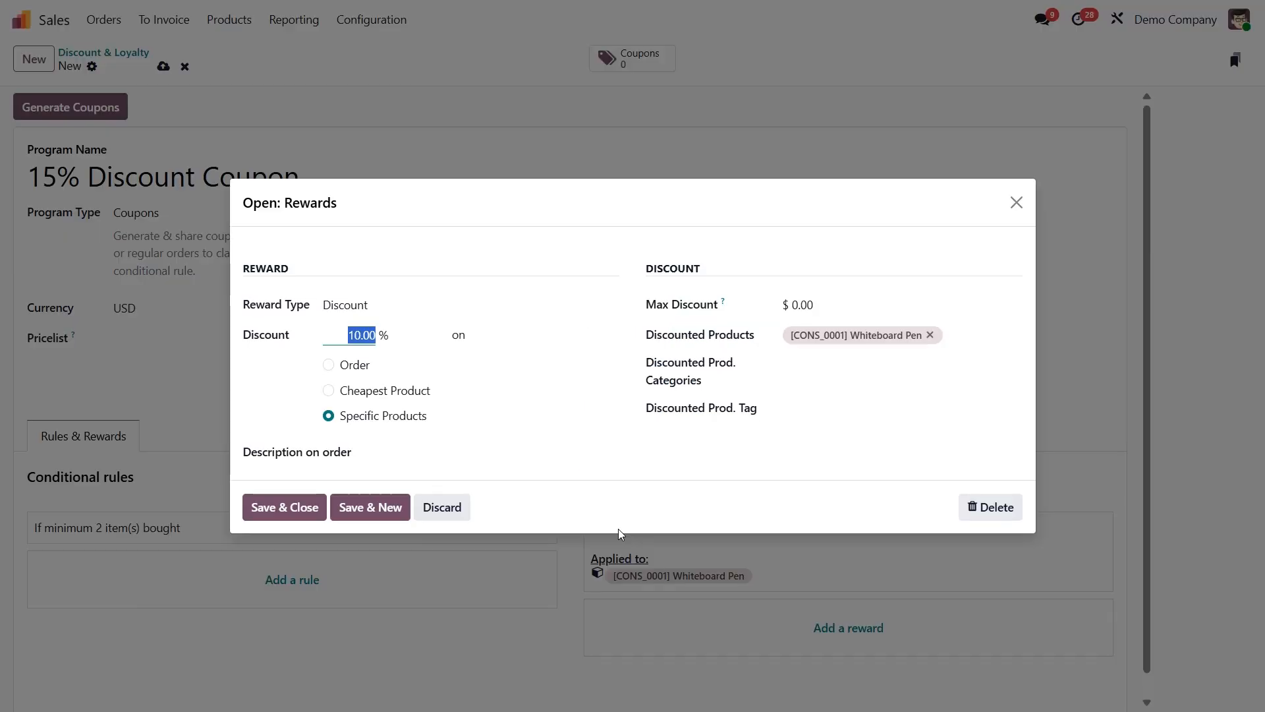
click(422, 309)
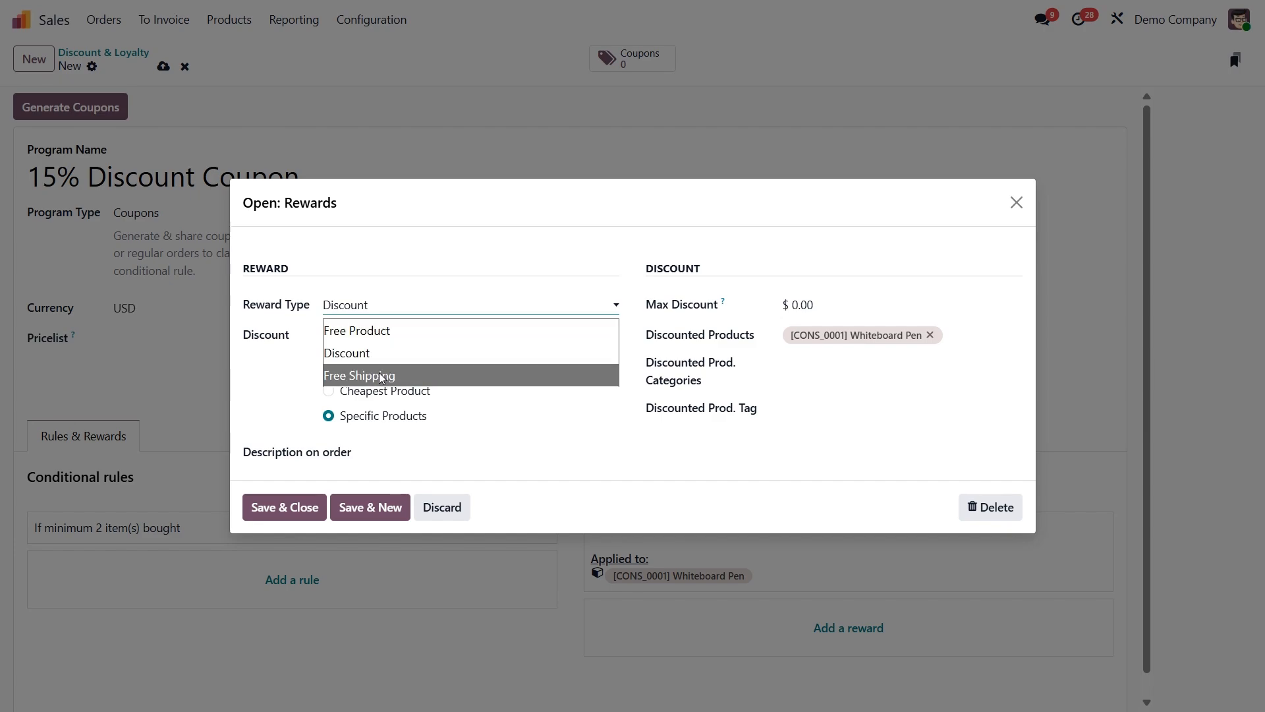
click(349, 359)
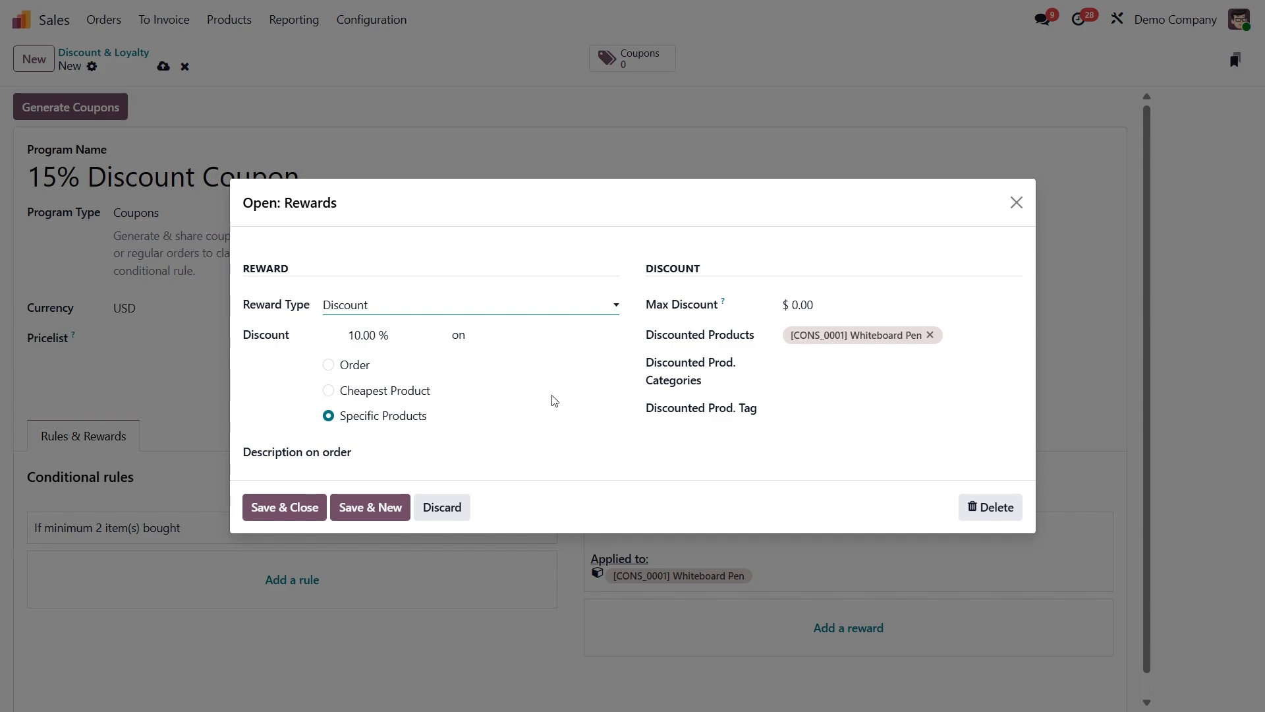
click(328, 366)
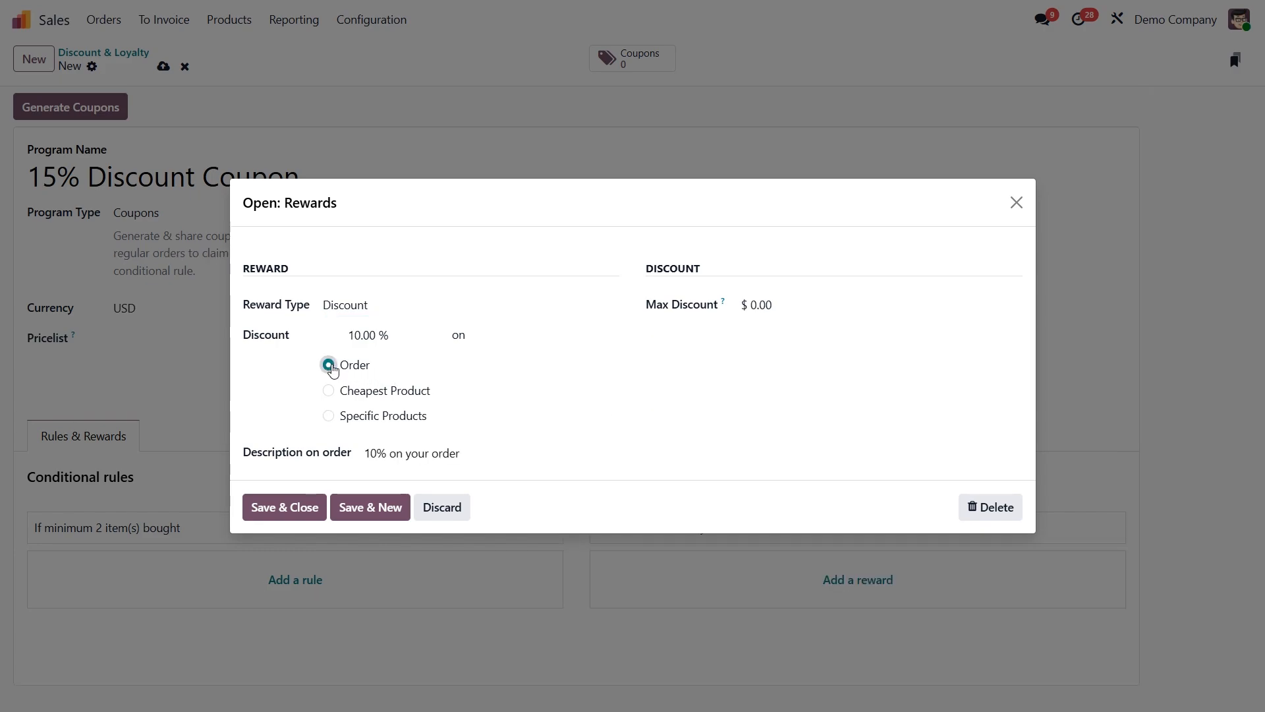
click(328, 391)
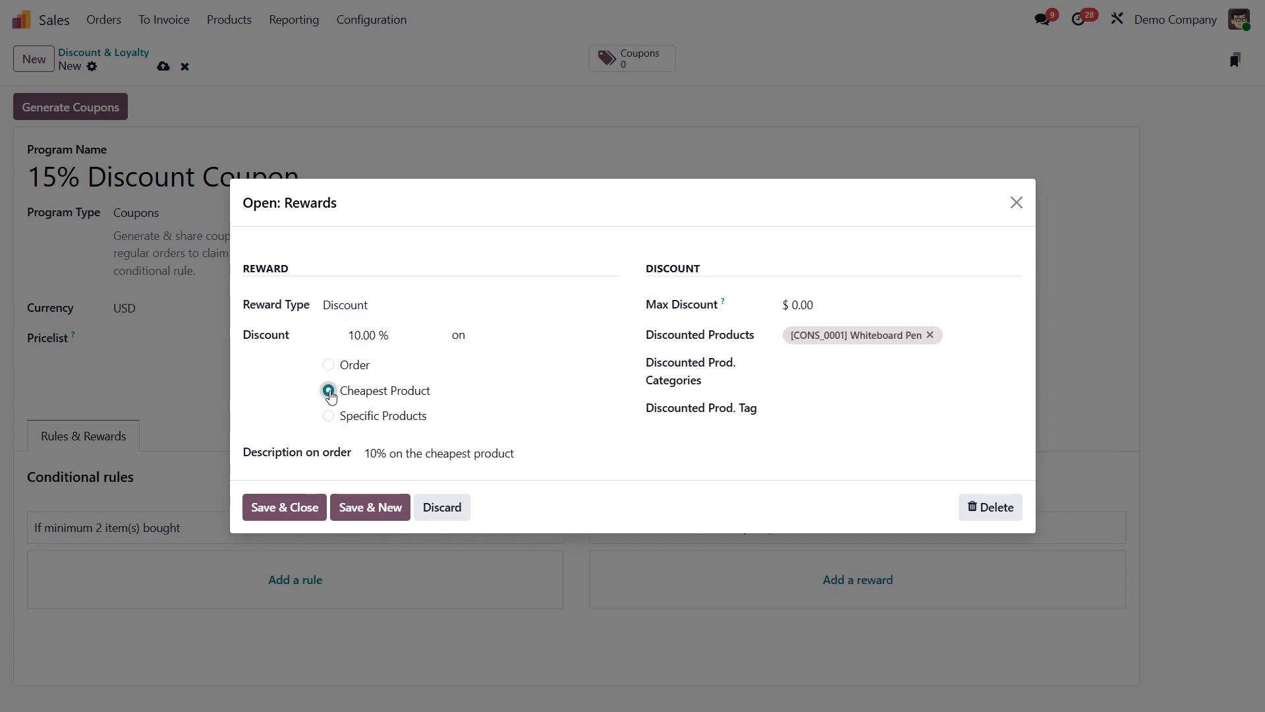
click(362, 335)
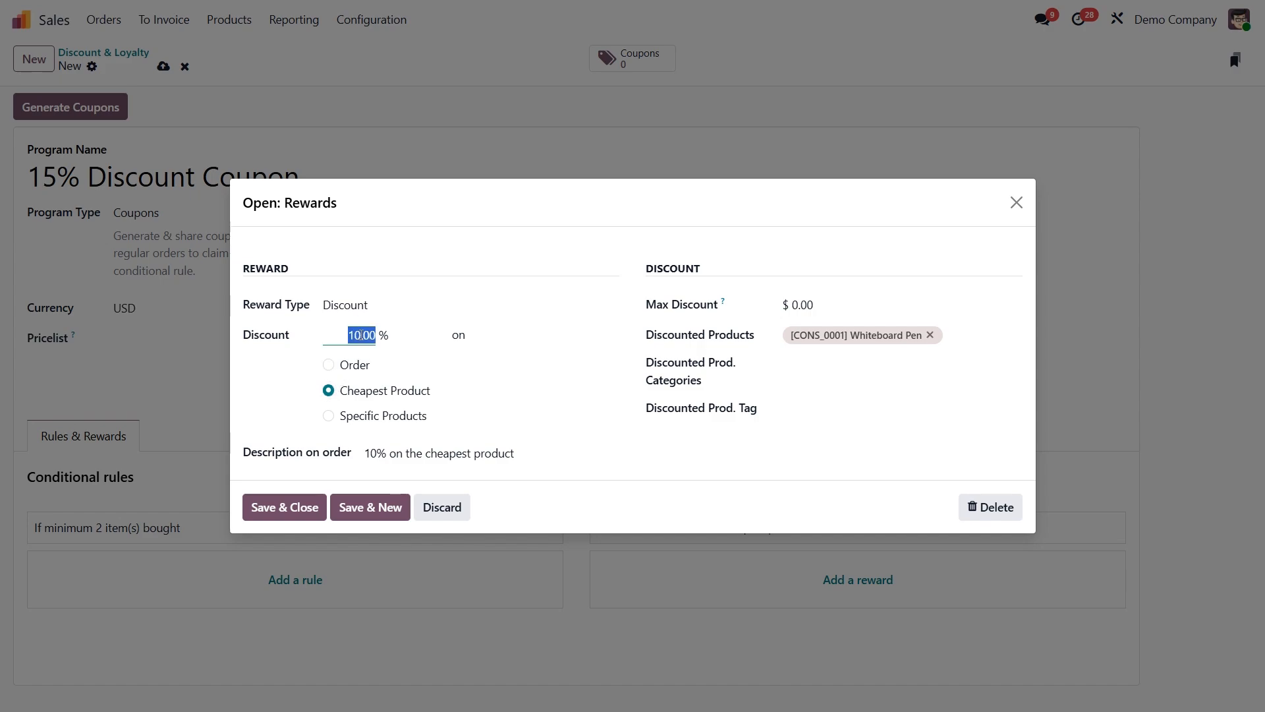
text(15)
click(350, 368)
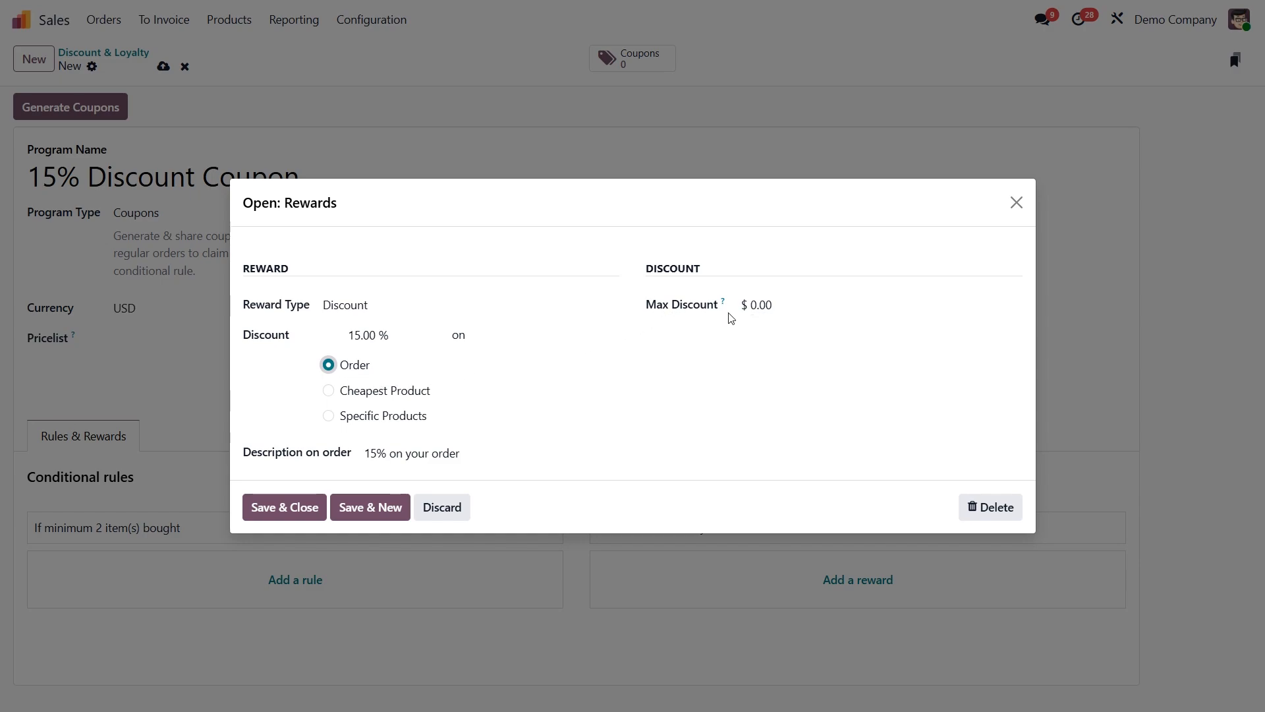
mouse_move(722, 302)
click(279, 508)
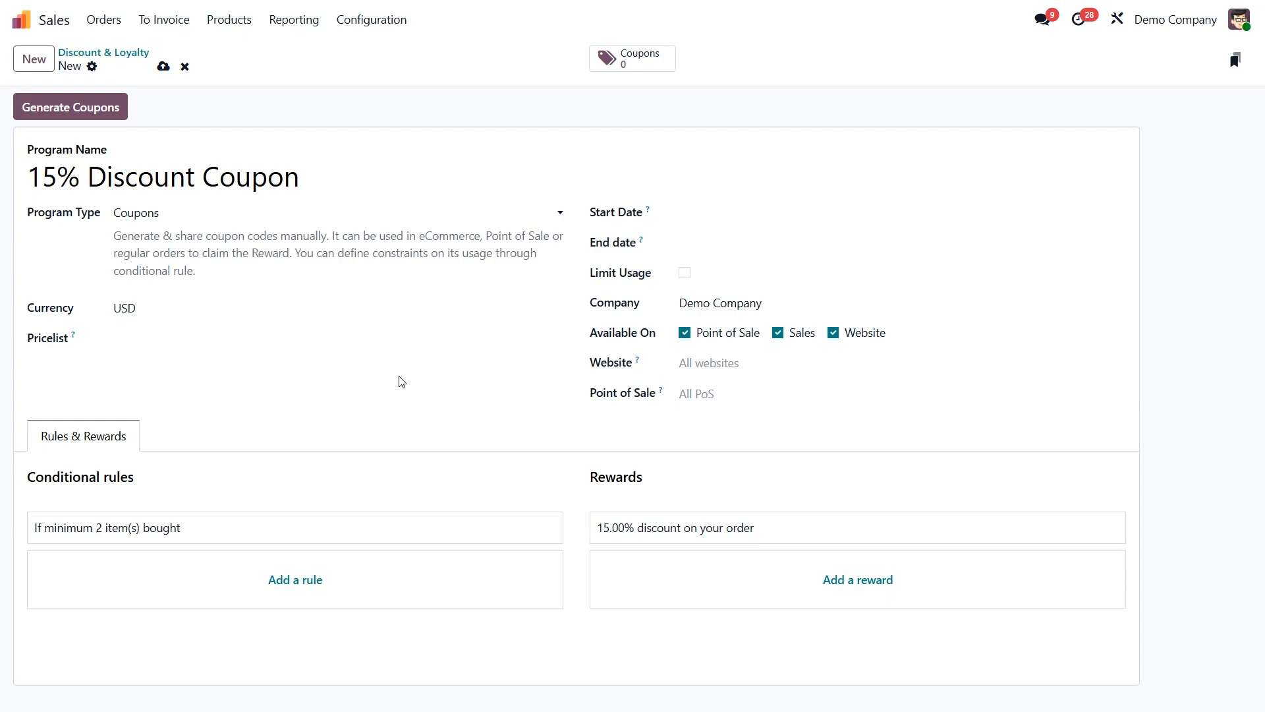
Start generating coupons from the program for selected customers, and choose the YourCompany contact as the customer.
click(59, 108)
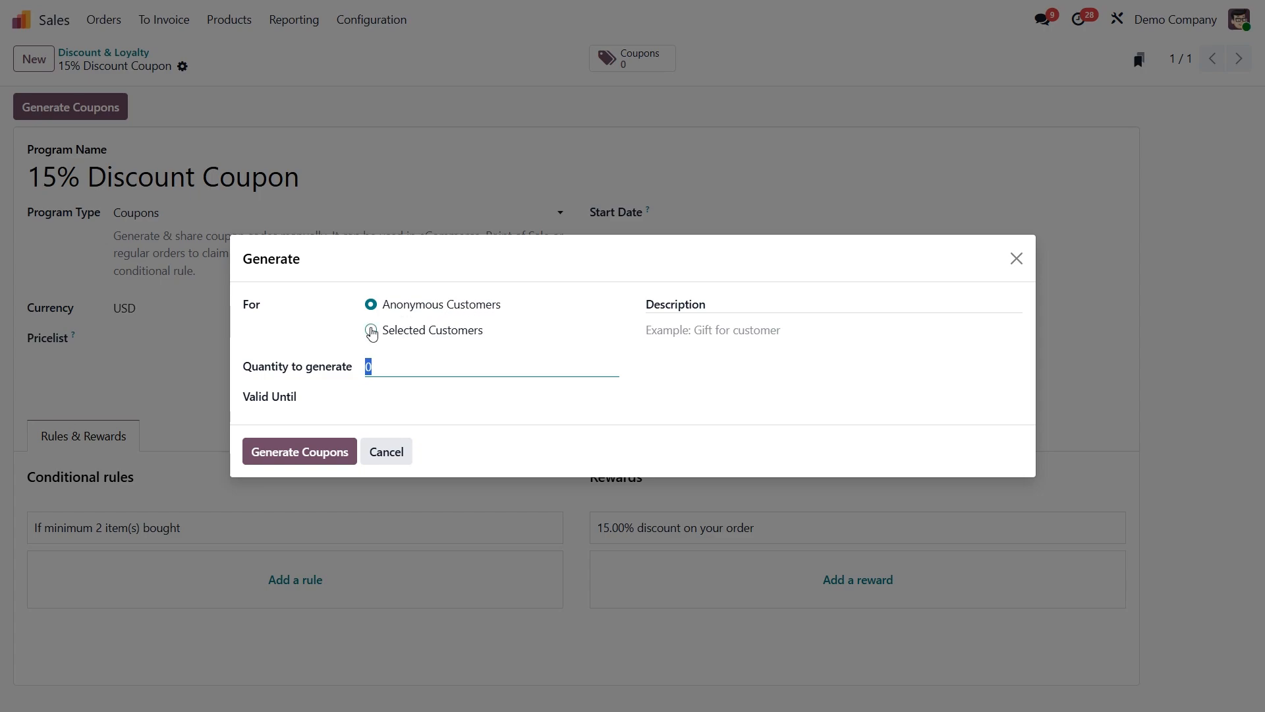
click(371, 330)
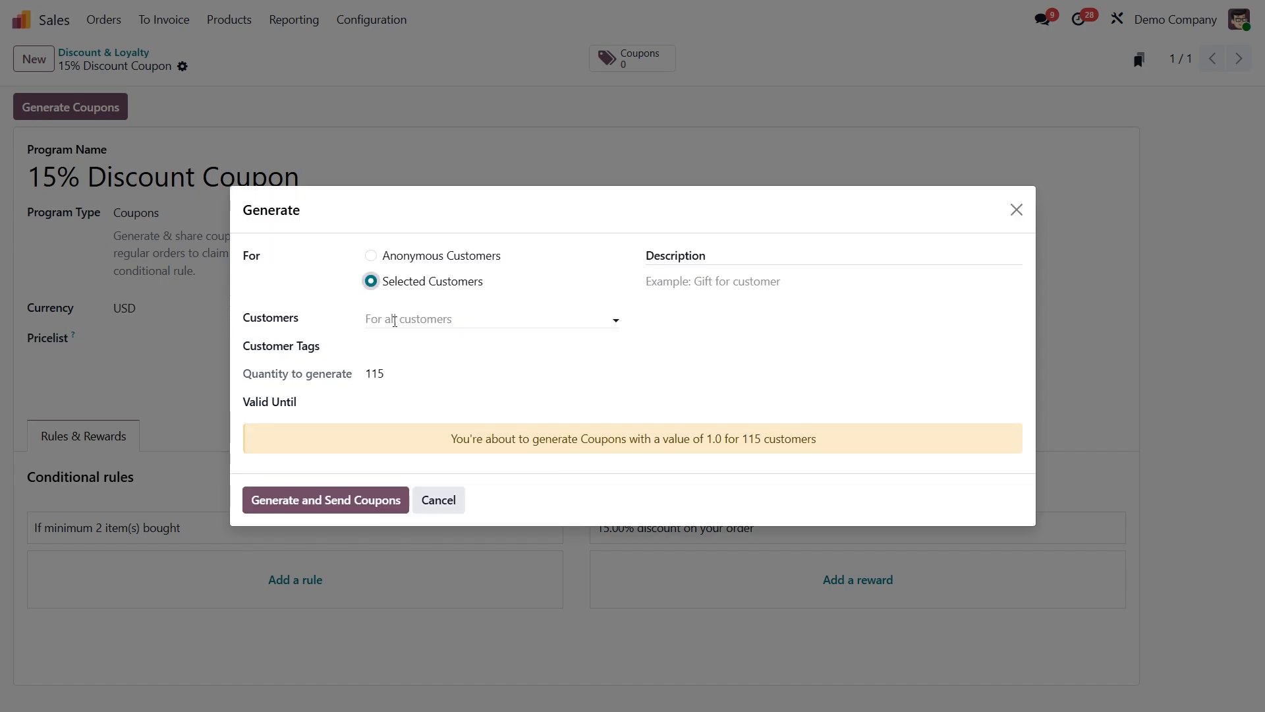
click(395, 321)
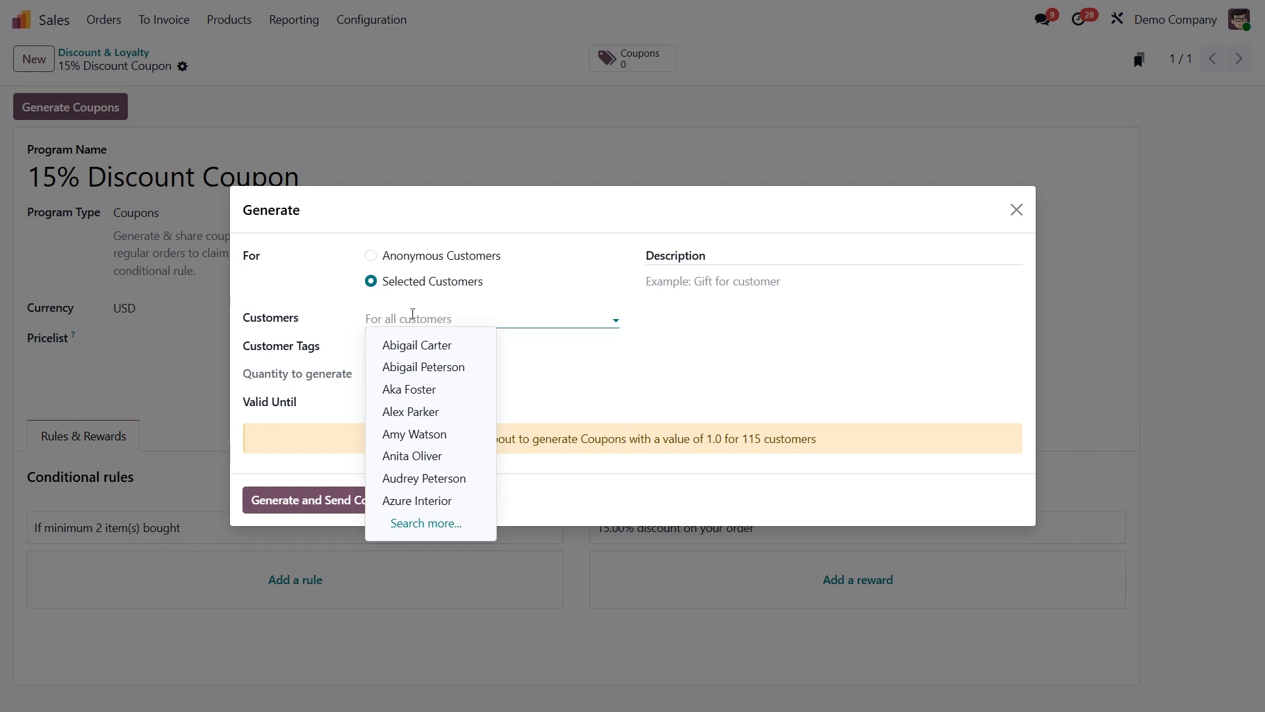
text(mitc)
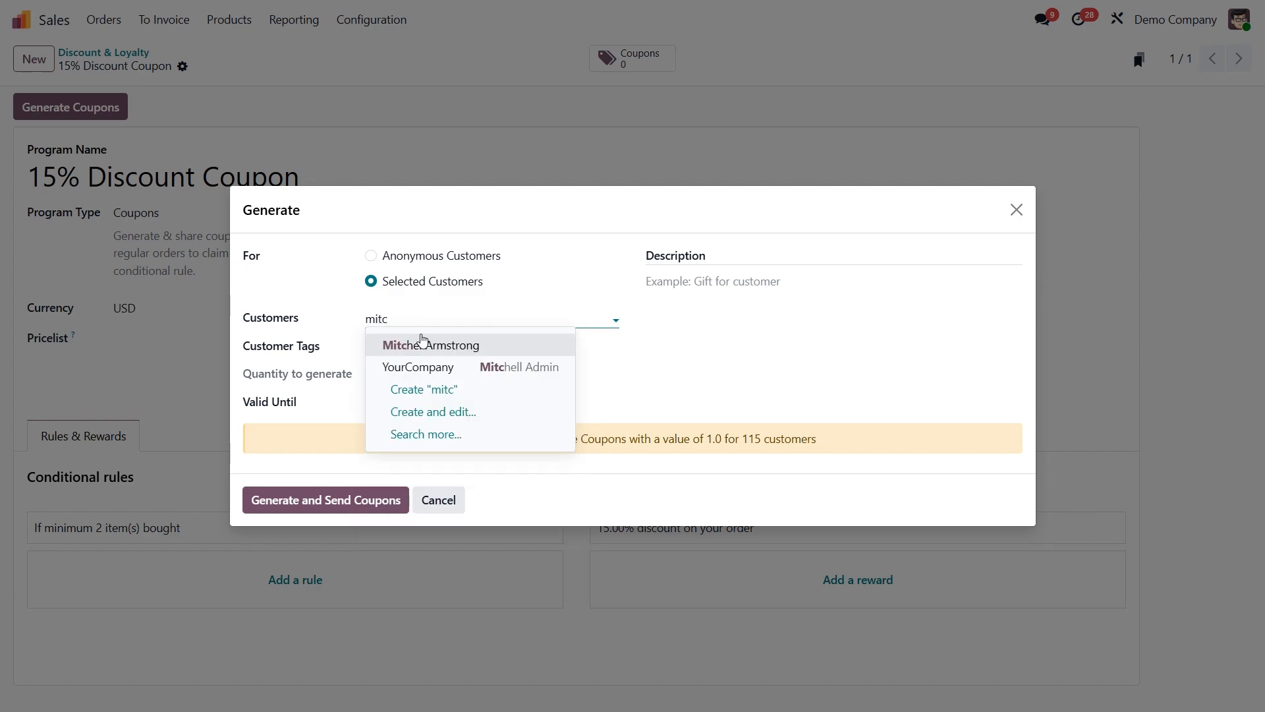
click(432, 362)
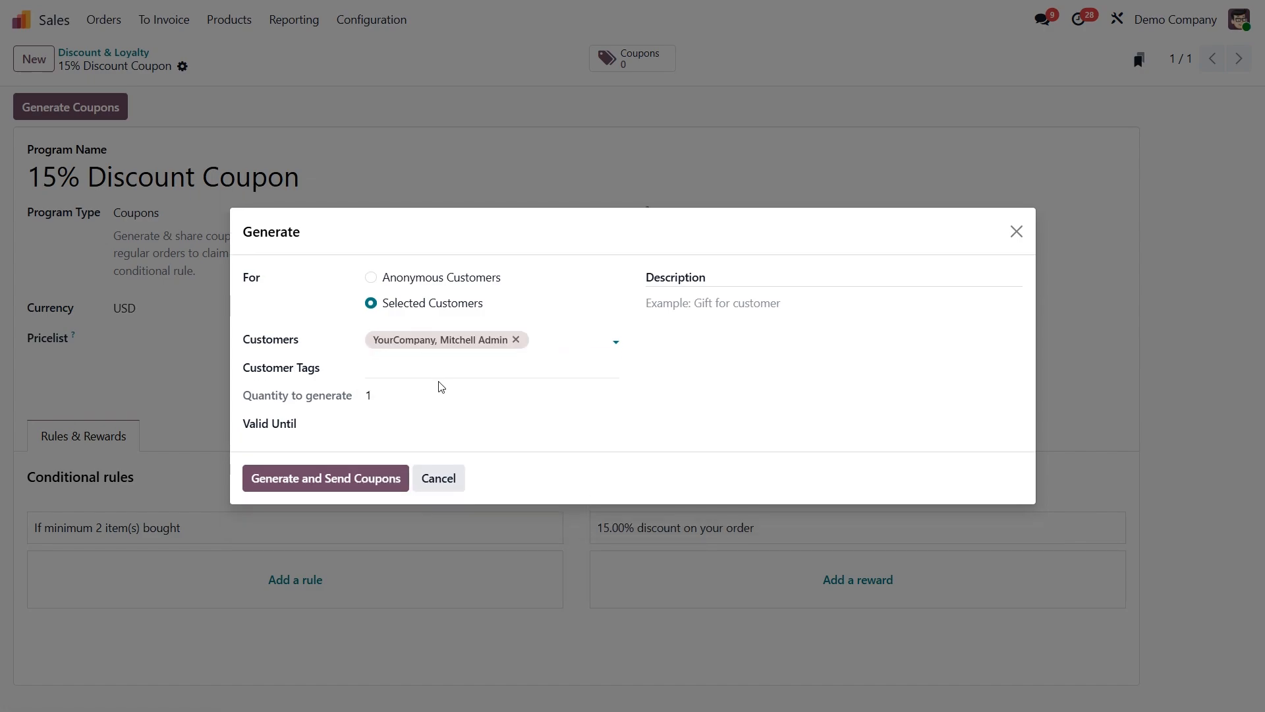
Set the coupon description to "15% Discount Coupon" without an expiry date, and generate and send the coupon.
click(460, 429)
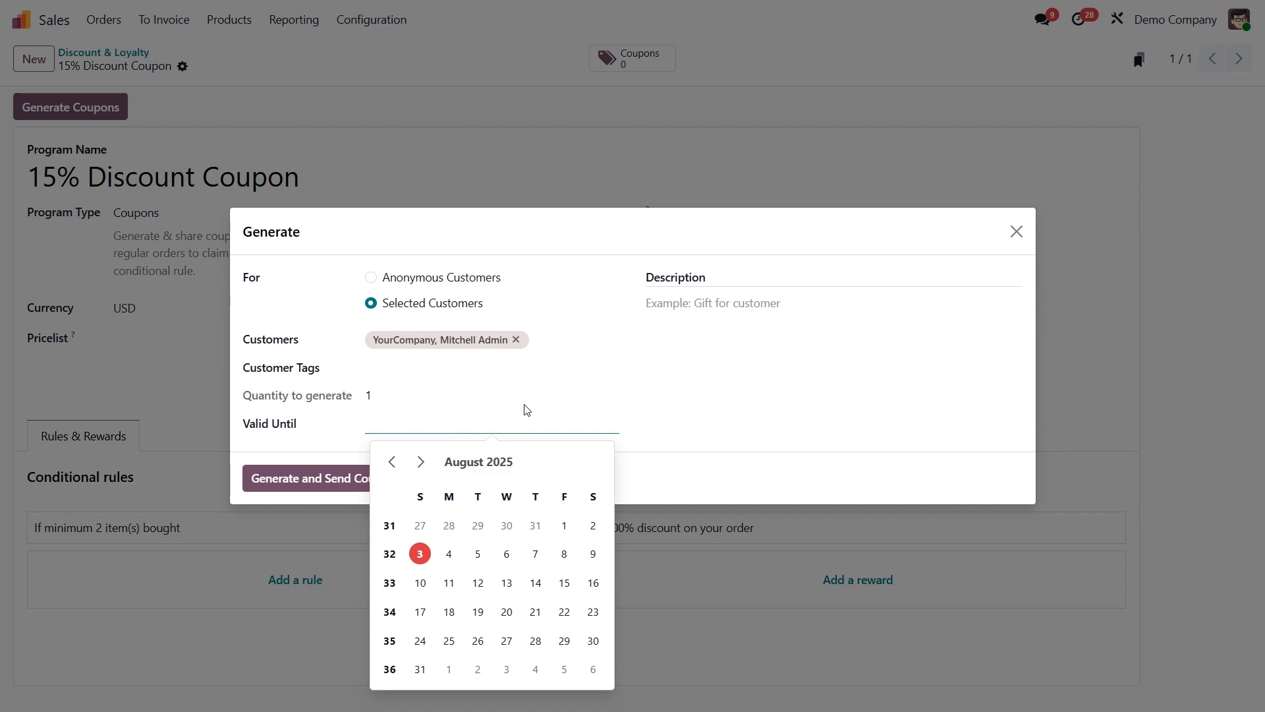
click(689, 312)
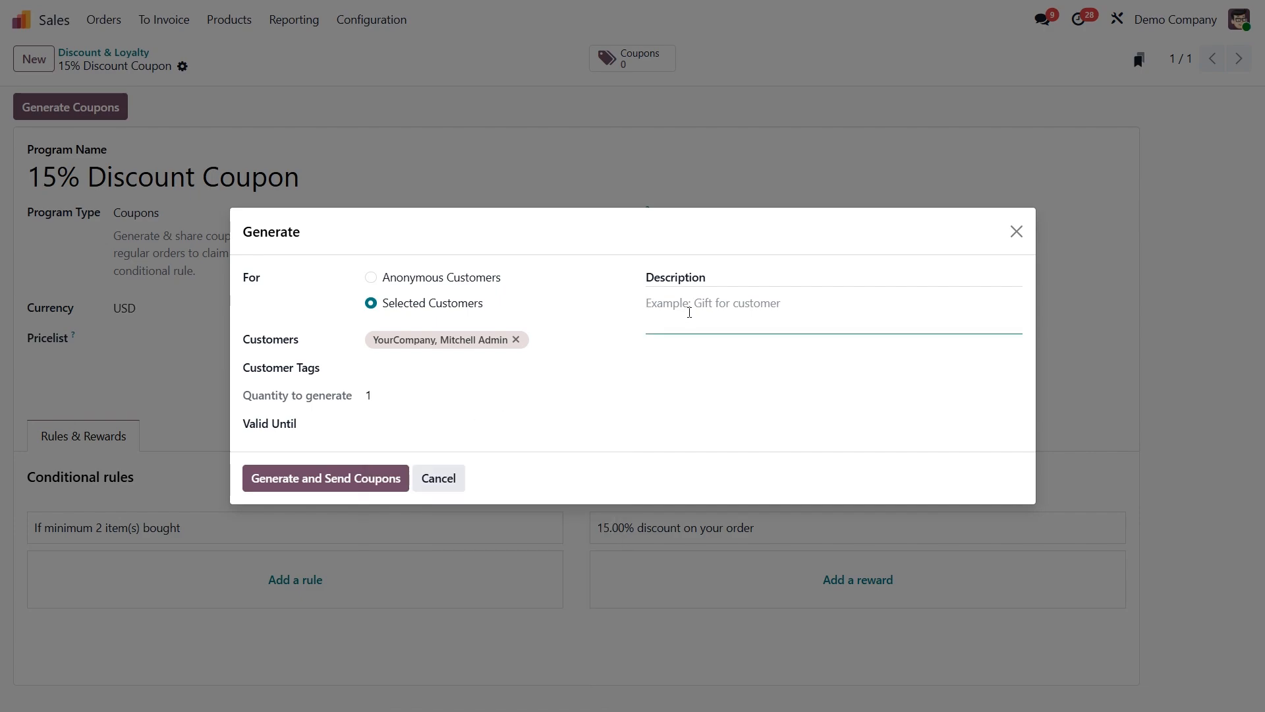
text(15% Discount Coupon)
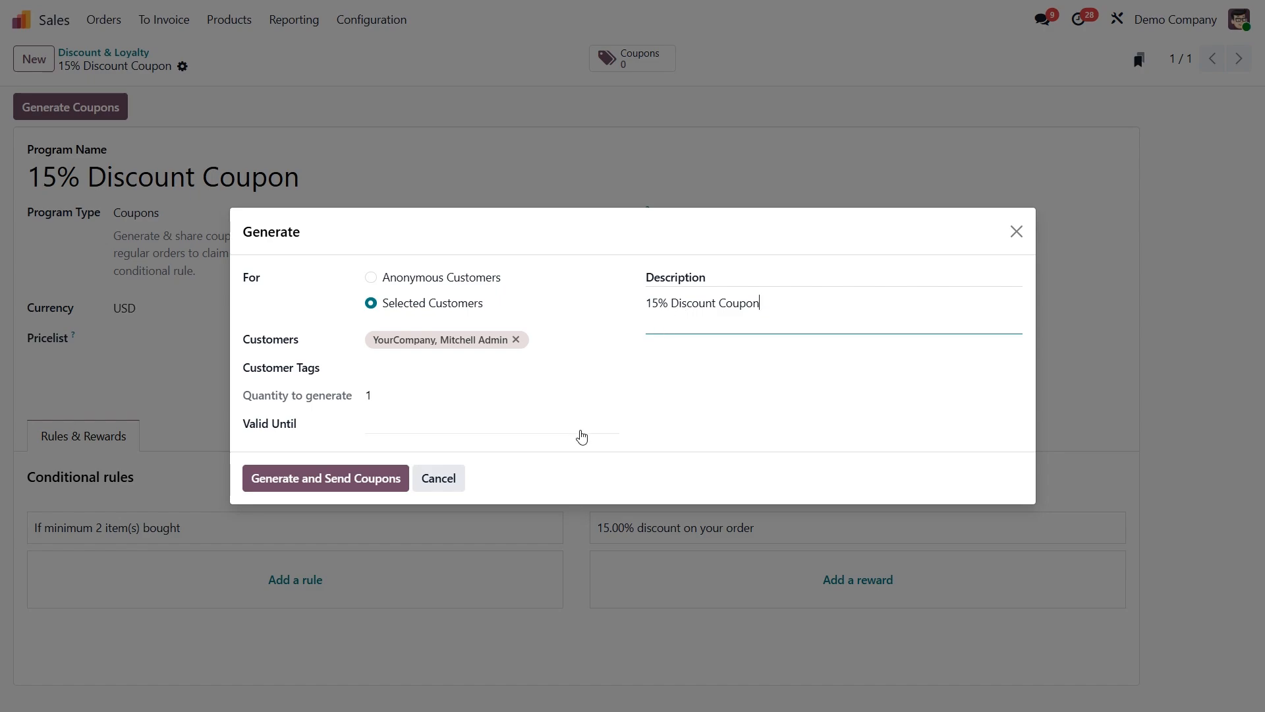
click(318, 484)
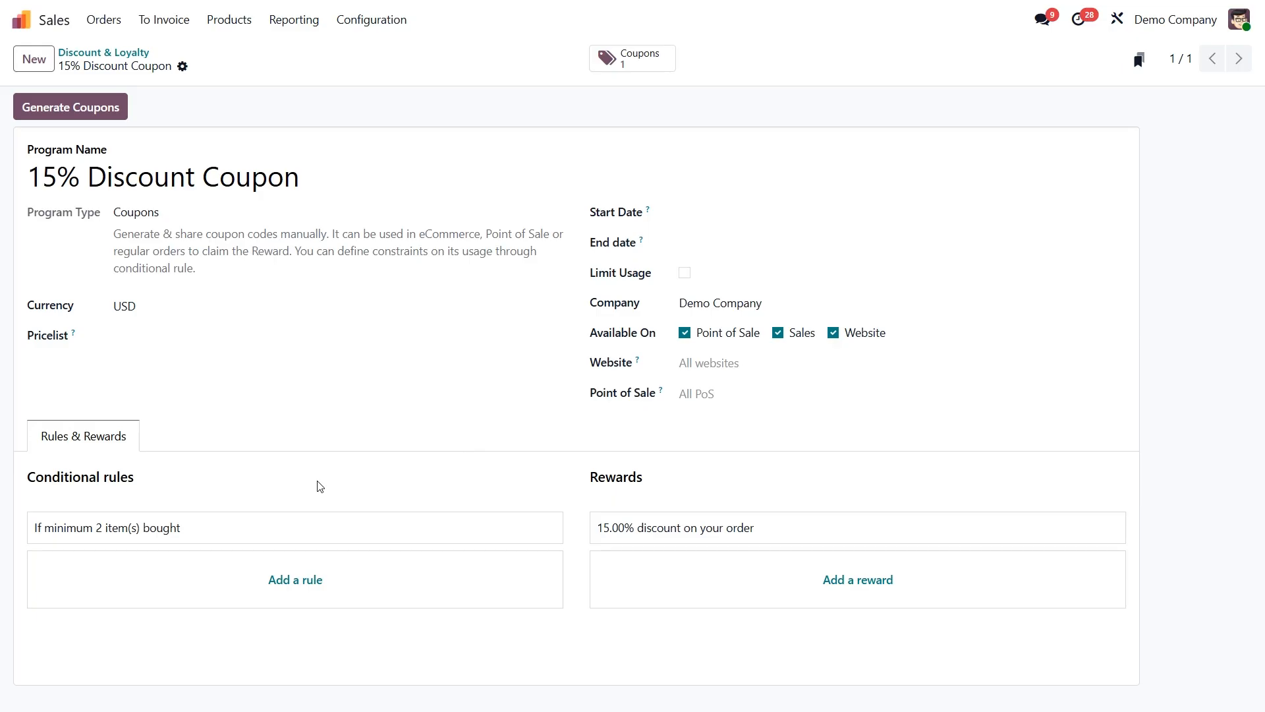
Open the newly generated coupon from the program's coupon list and review its details and sent email.
click(612, 58)
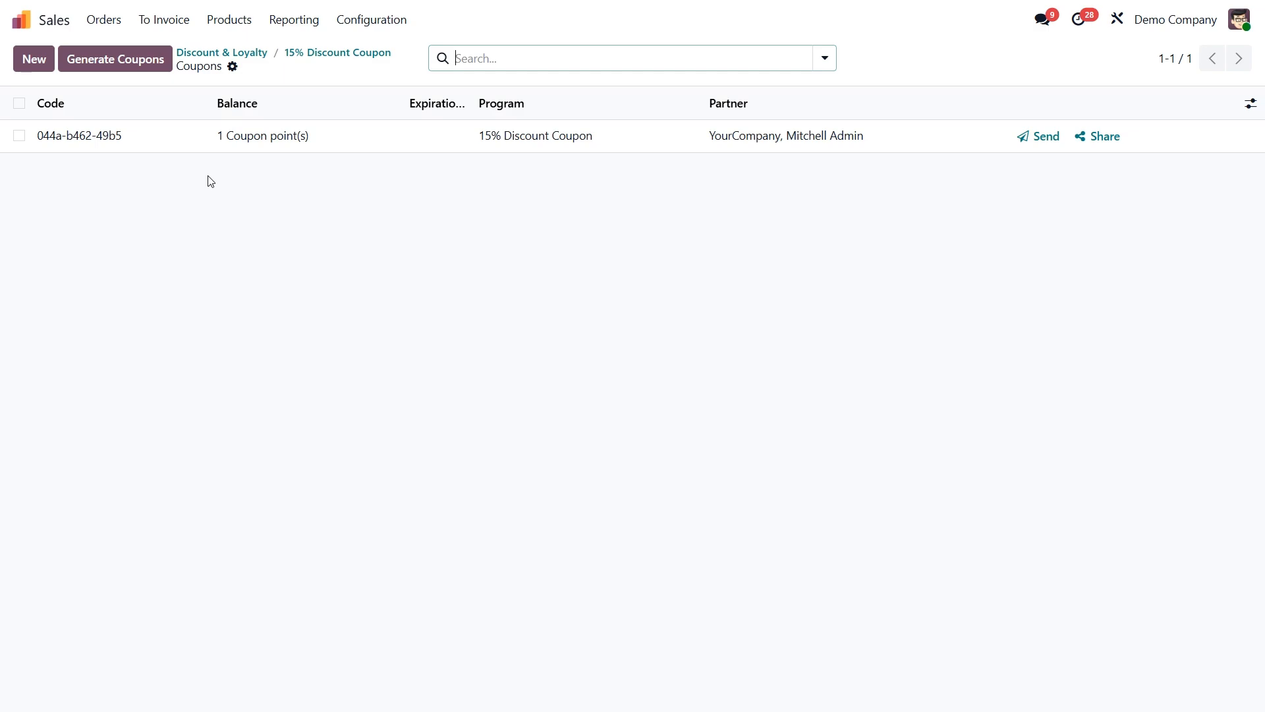
click(178, 146)
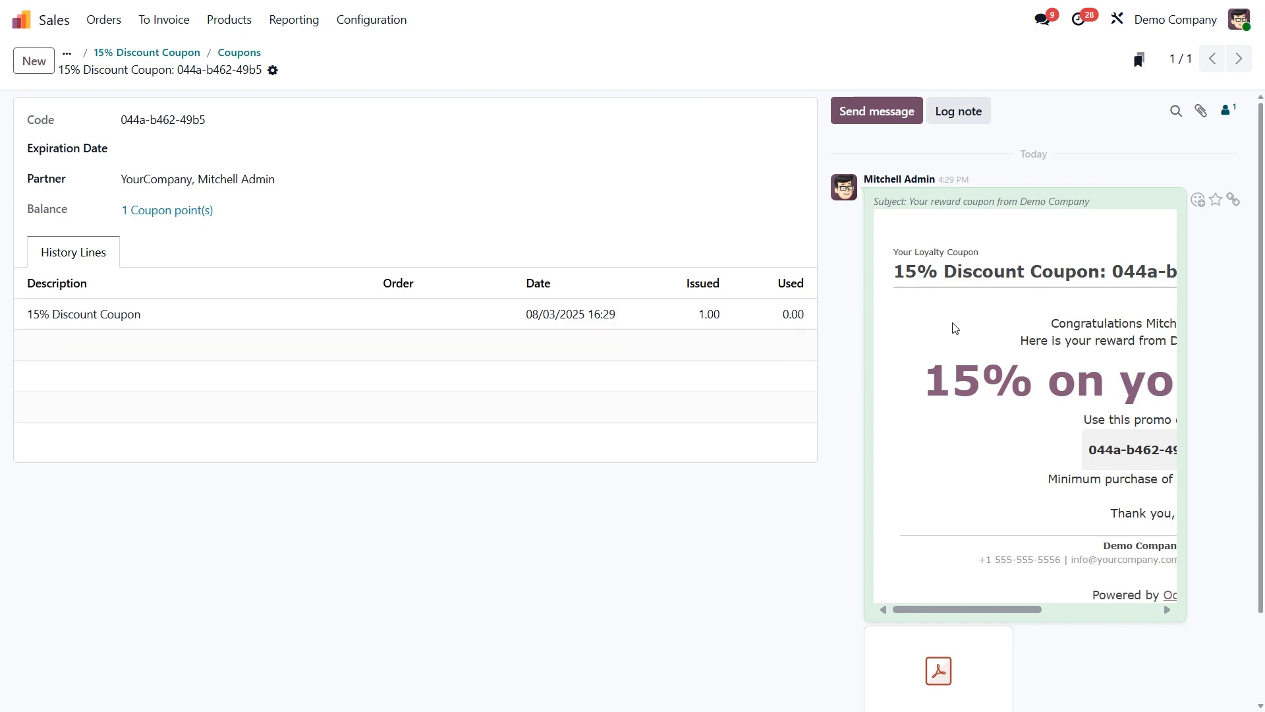
scroll(994, 429, down, 2)
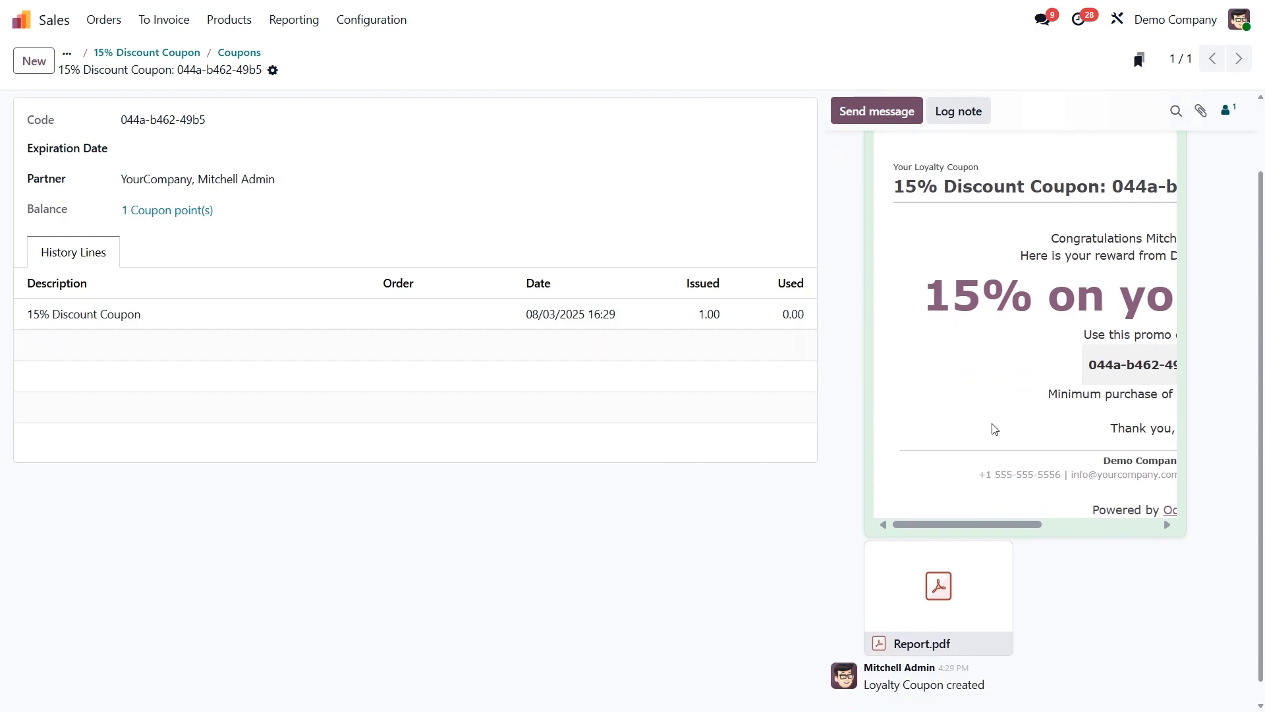
Open the attached Report.pdf and examine the reward, coupon code and barcode in it.
mouse_move(931, 556)
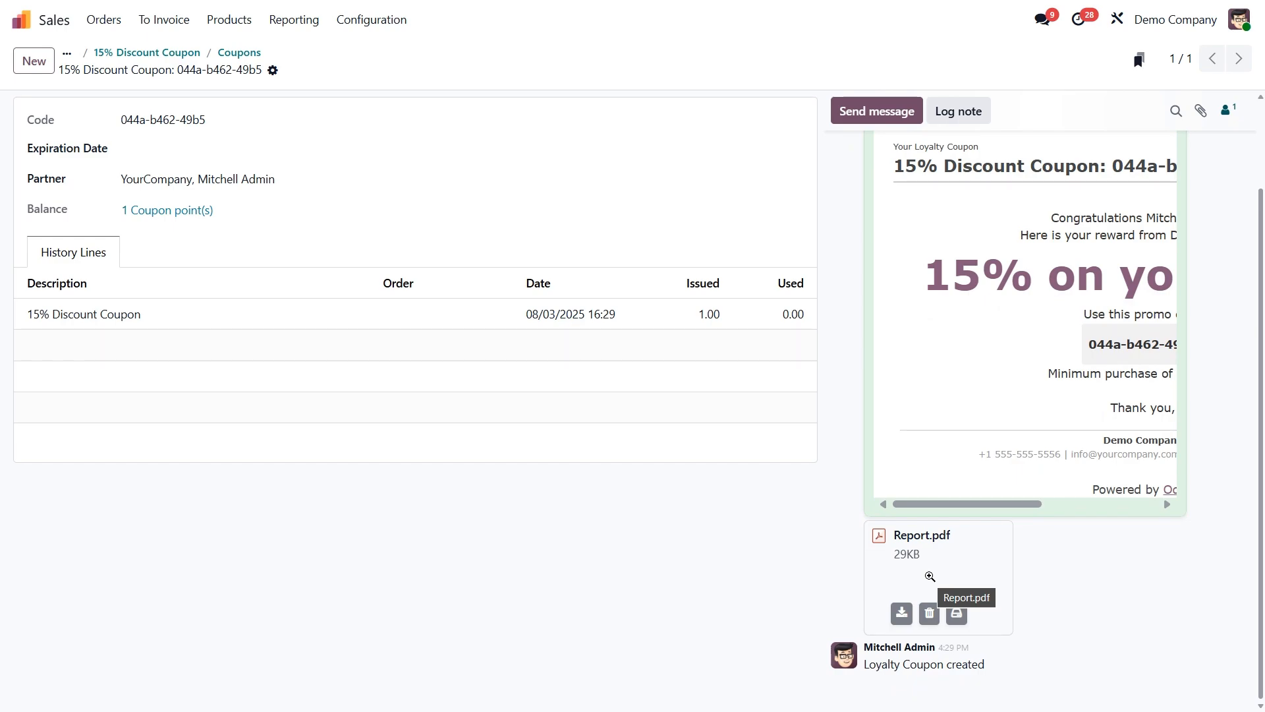
click(930, 576)
scroll(932, 579, down, 2)
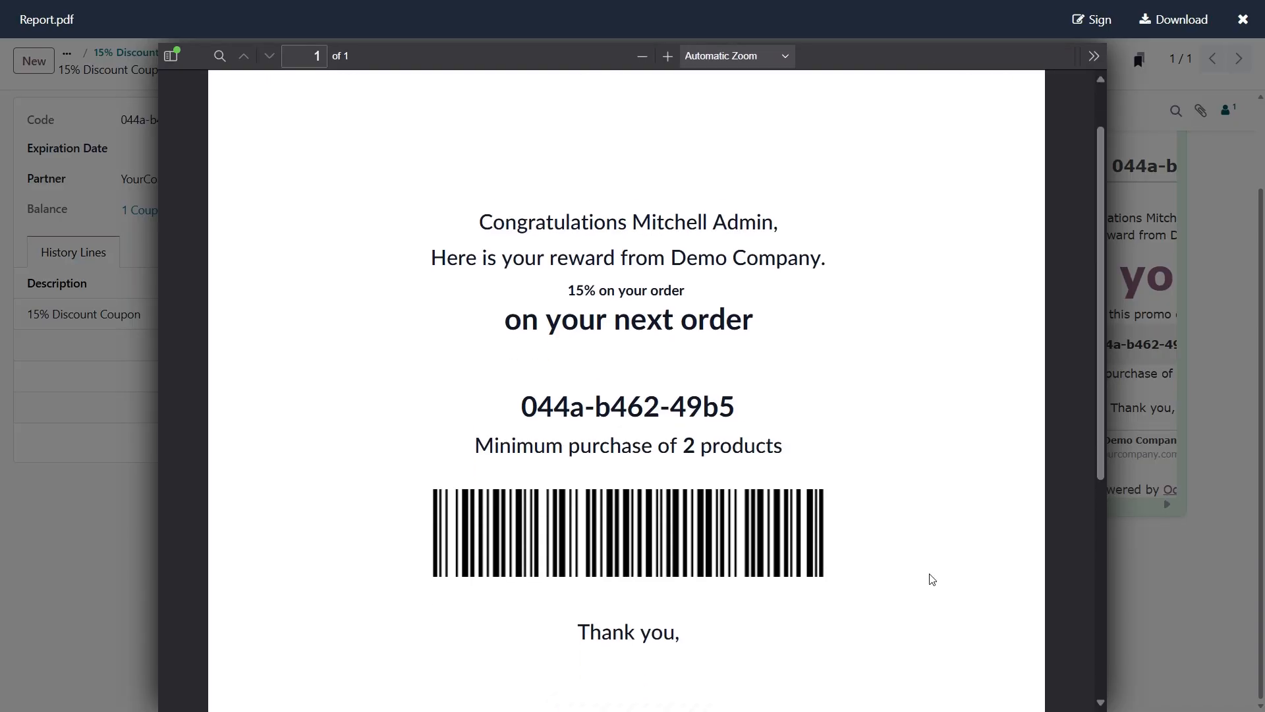
scroll(933, 579, down, 5)
scroll(932, 579, up, 3)
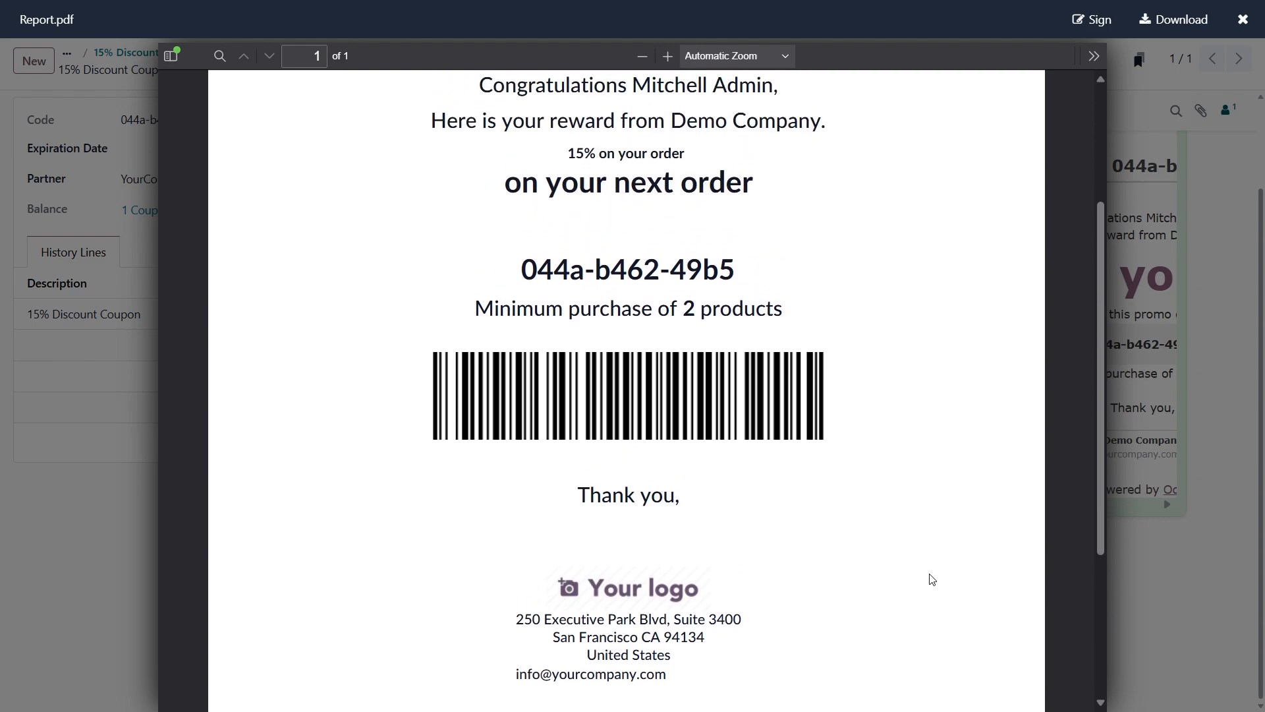
scroll(932, 579, up, 2)
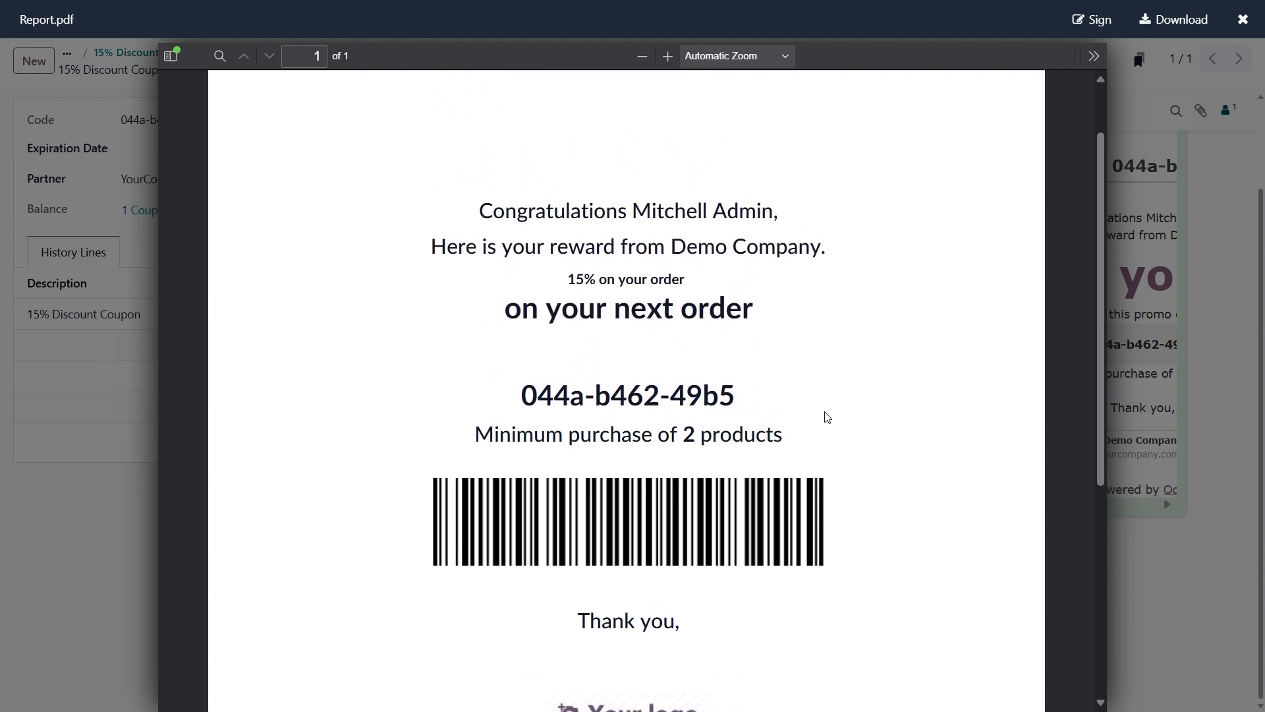
Copy the coupon code from Report.pdf and close the preview.
triple_click(649, 404)
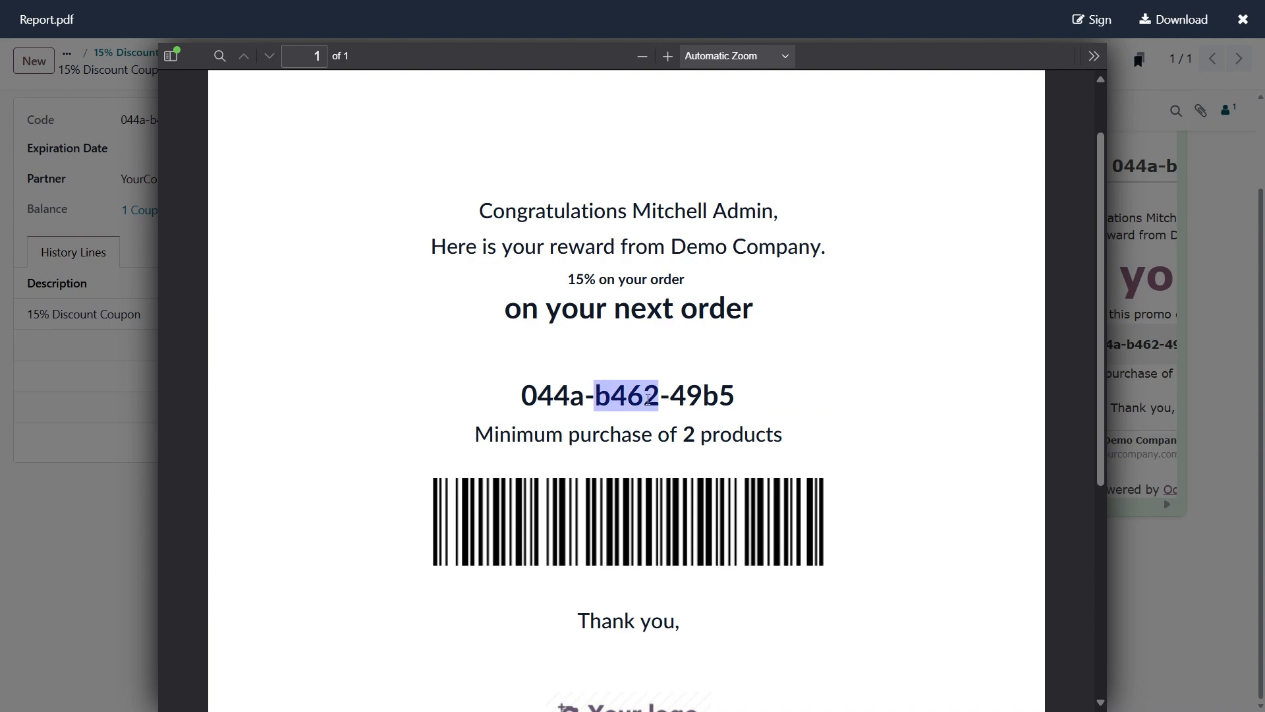
key(ctrl+c)
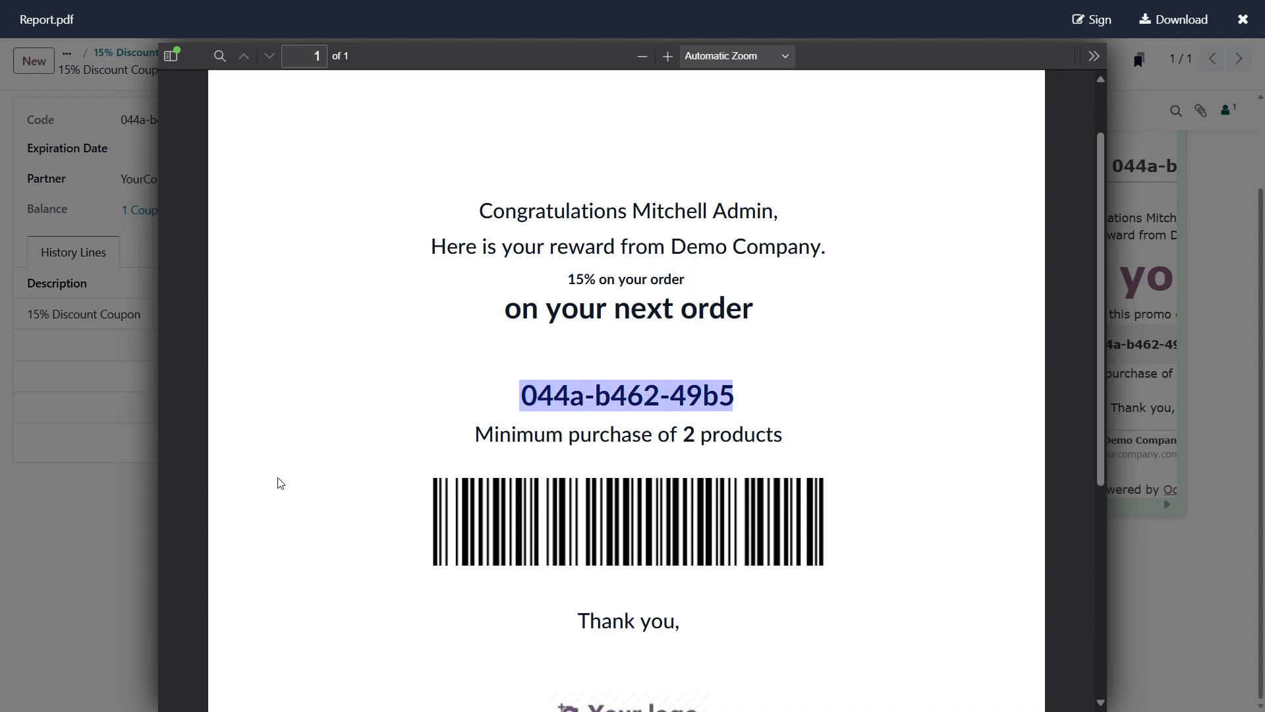
click(90, 536)
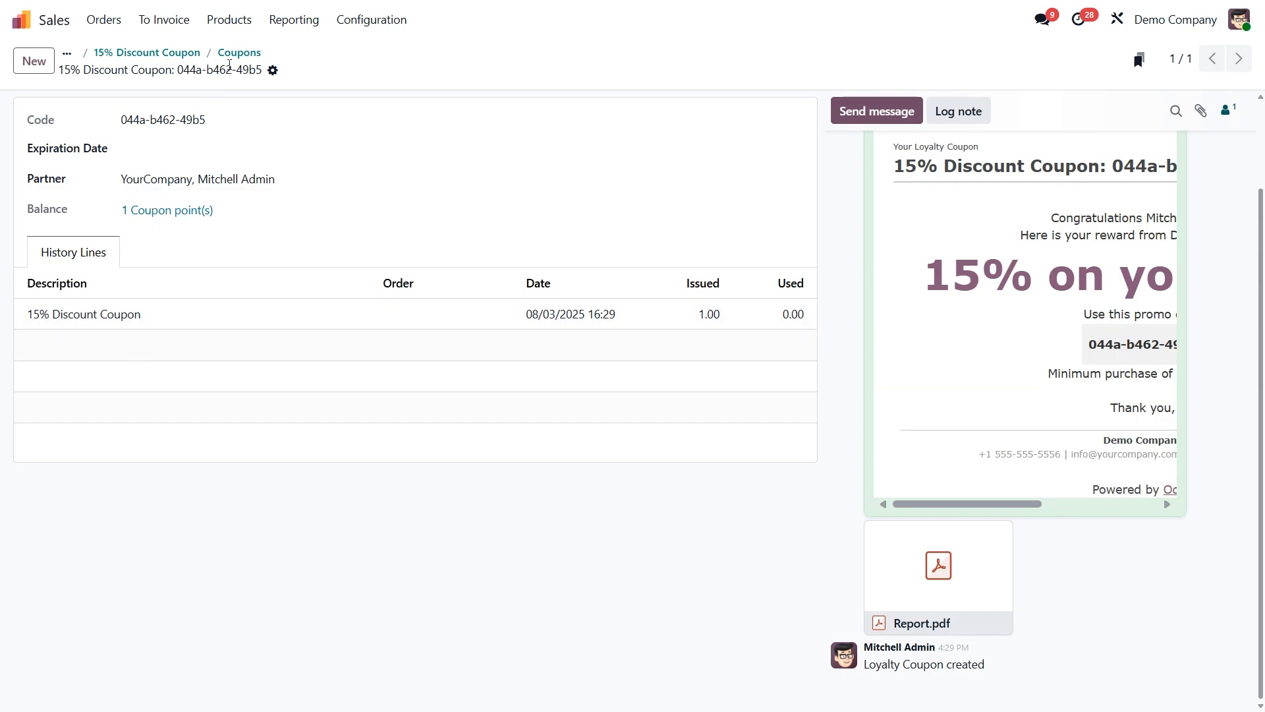
From the coupon list, examine the coupon's email draft and its scheduled sending options, and discard the draft.
click(234, 54)
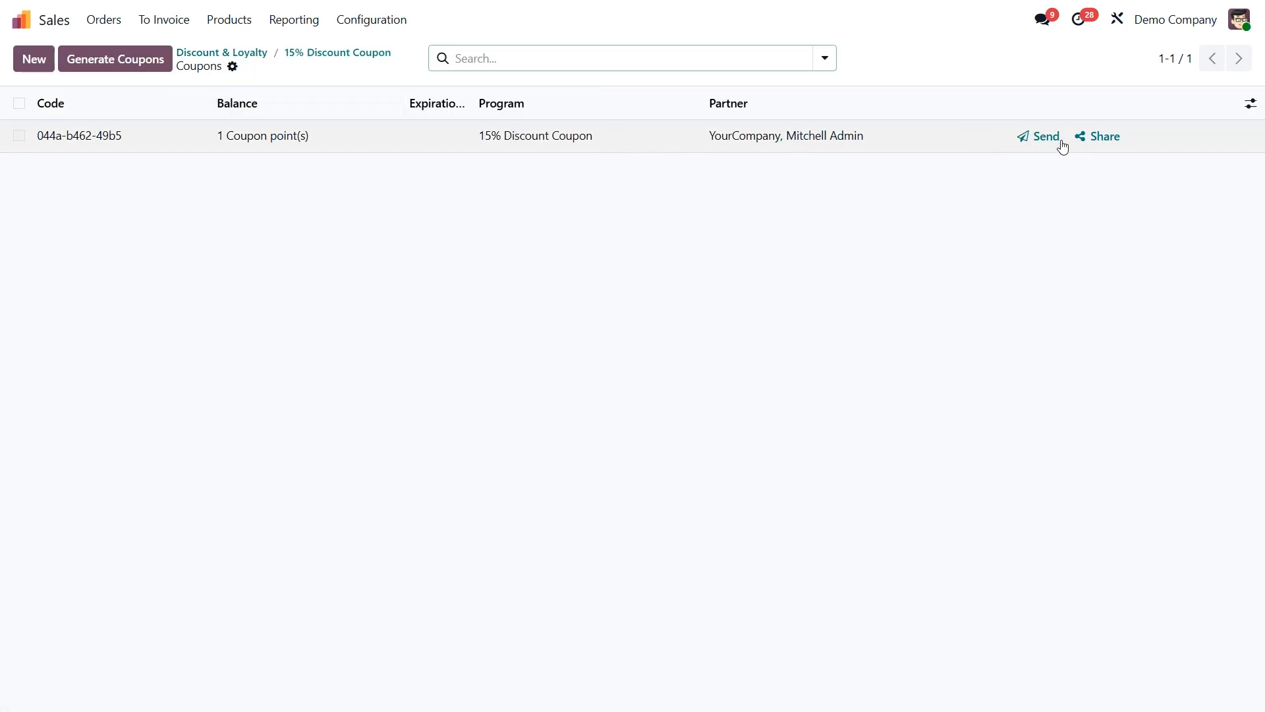
click(1038, 139)
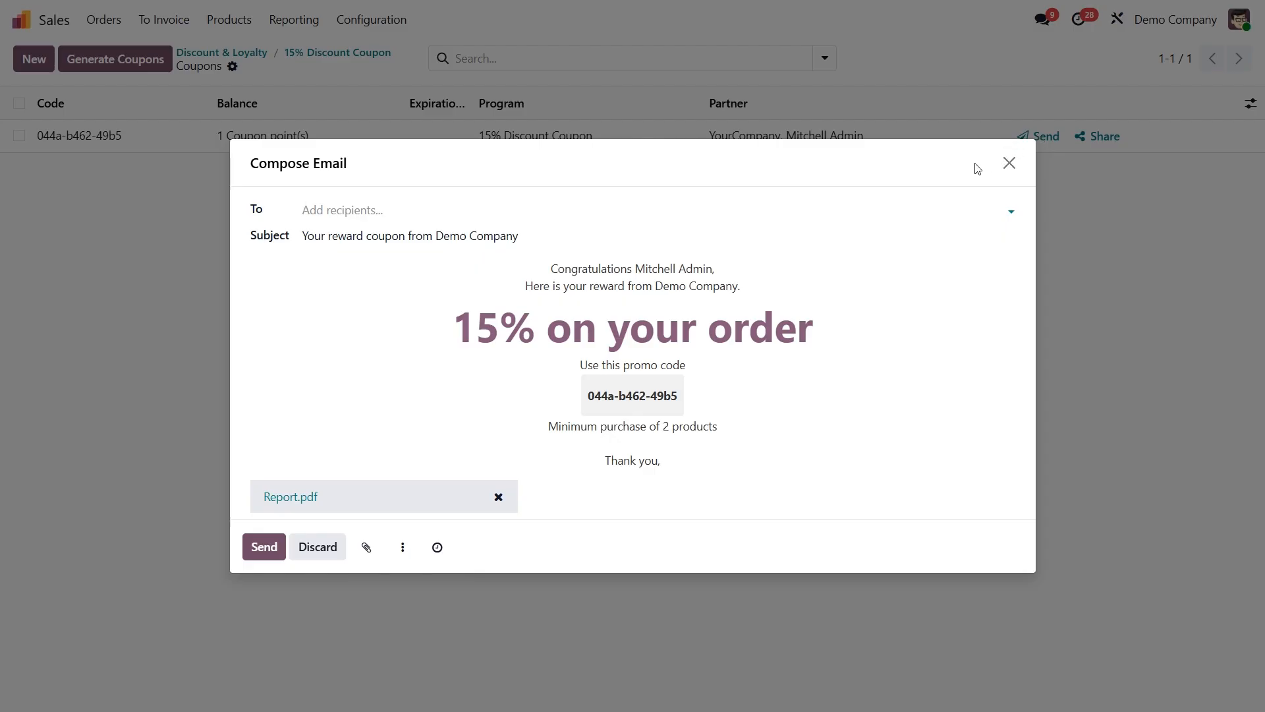
click(684, 291)
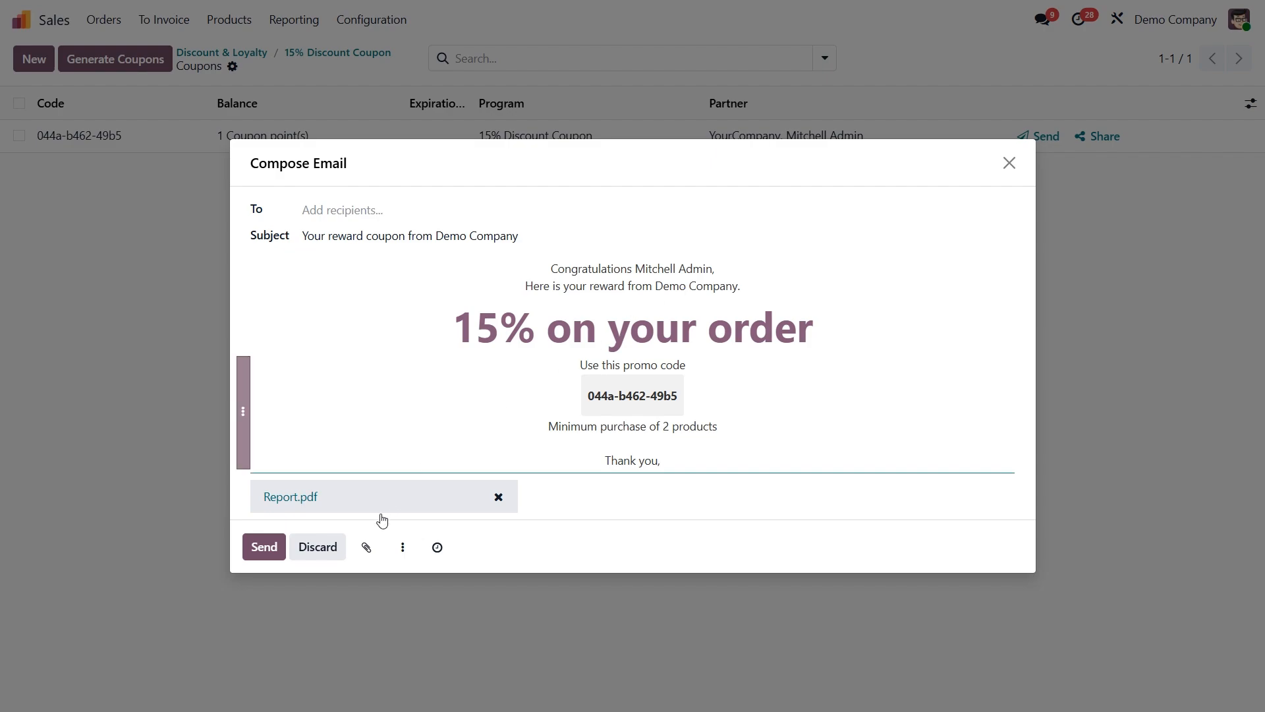
click(437, 548)
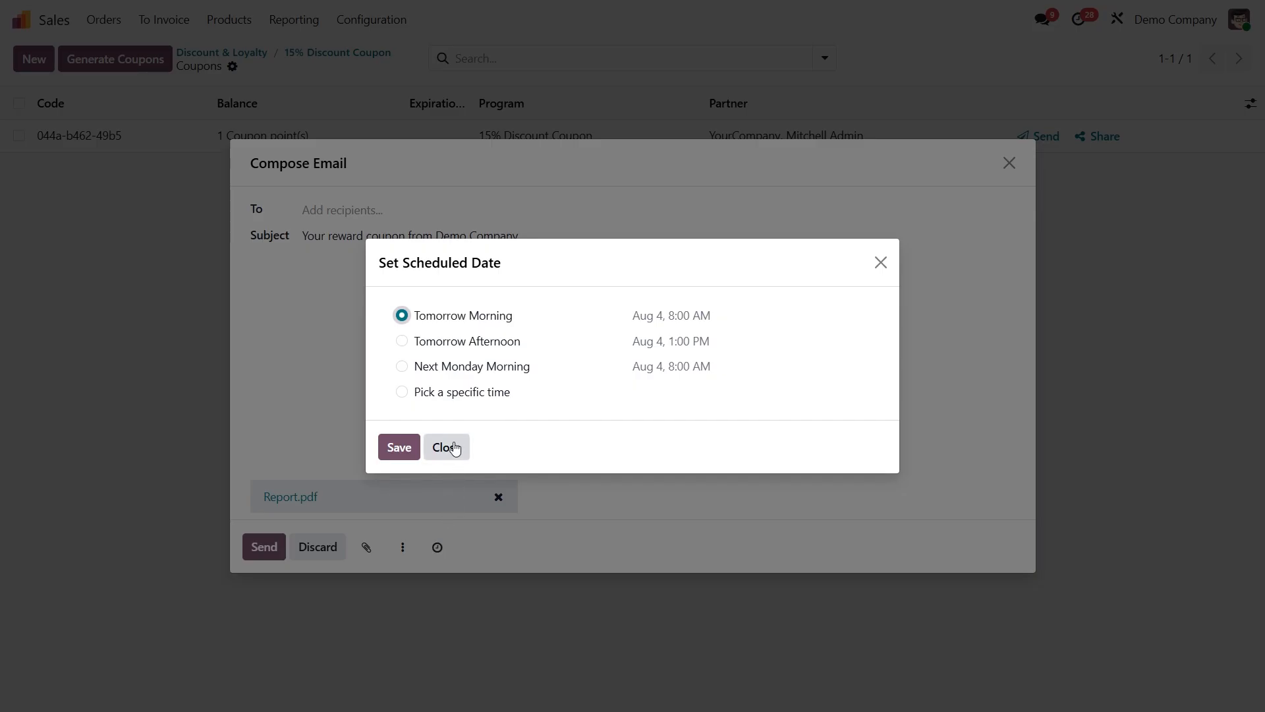
click(454, 449)
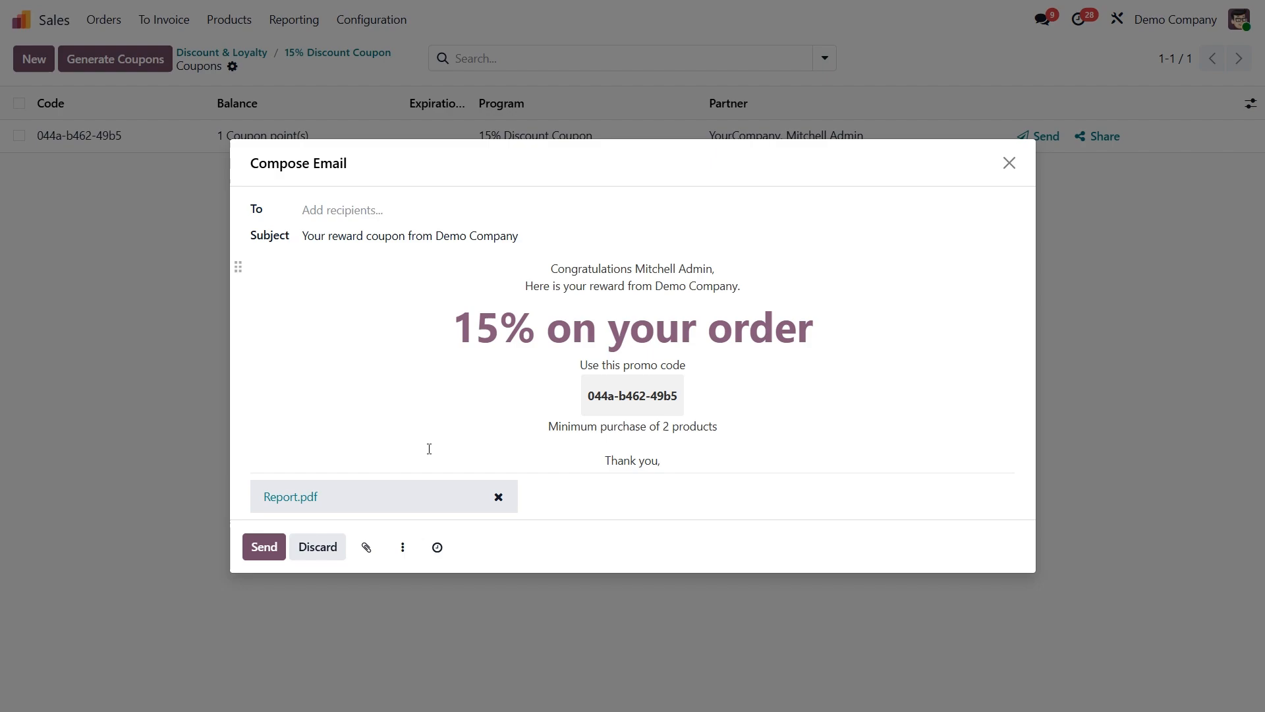
click(316, 547)
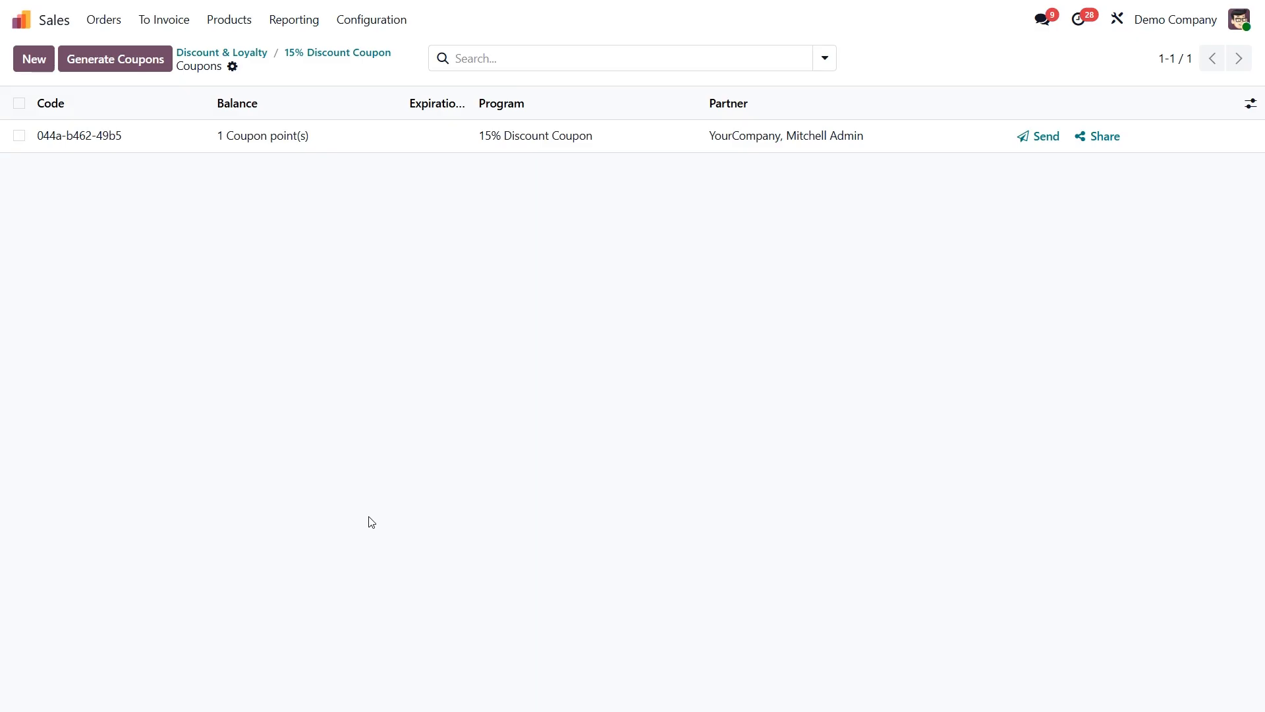
Open the shop through the coupon's share link and proceed to checkout with 2 Customizable Desks in Steel and White.
click(1099, 141)
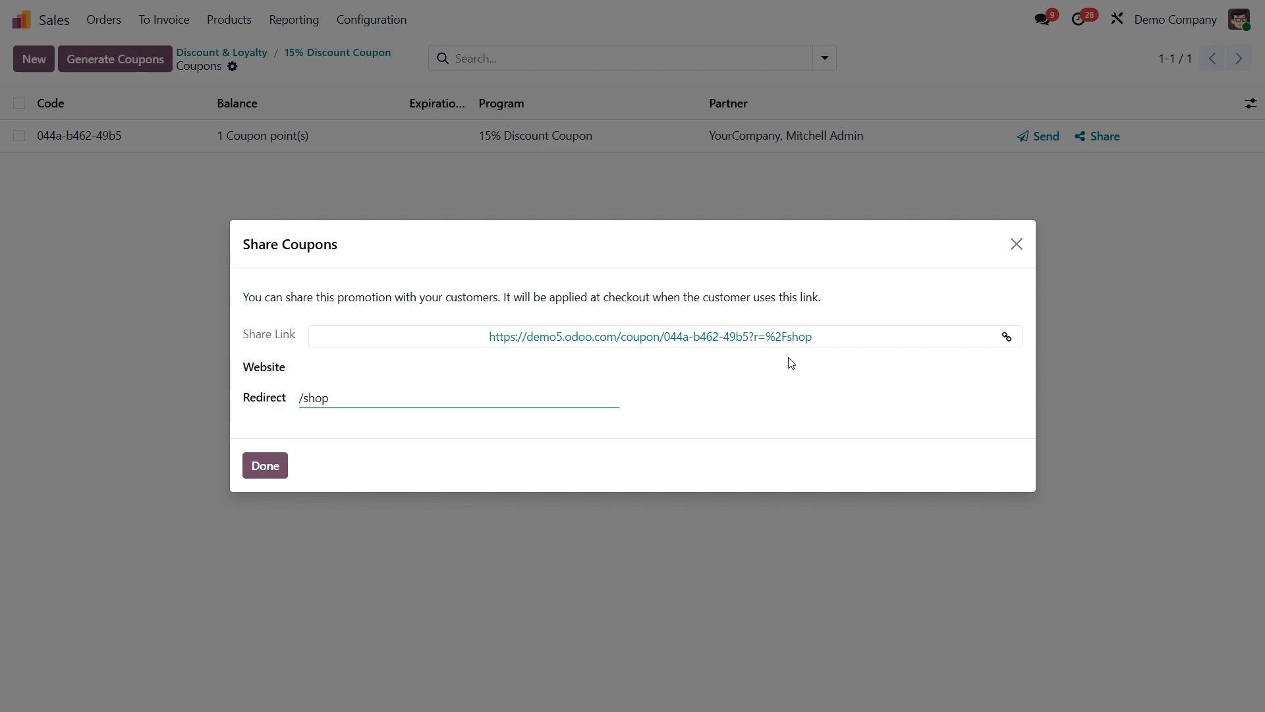
click(636, 336)
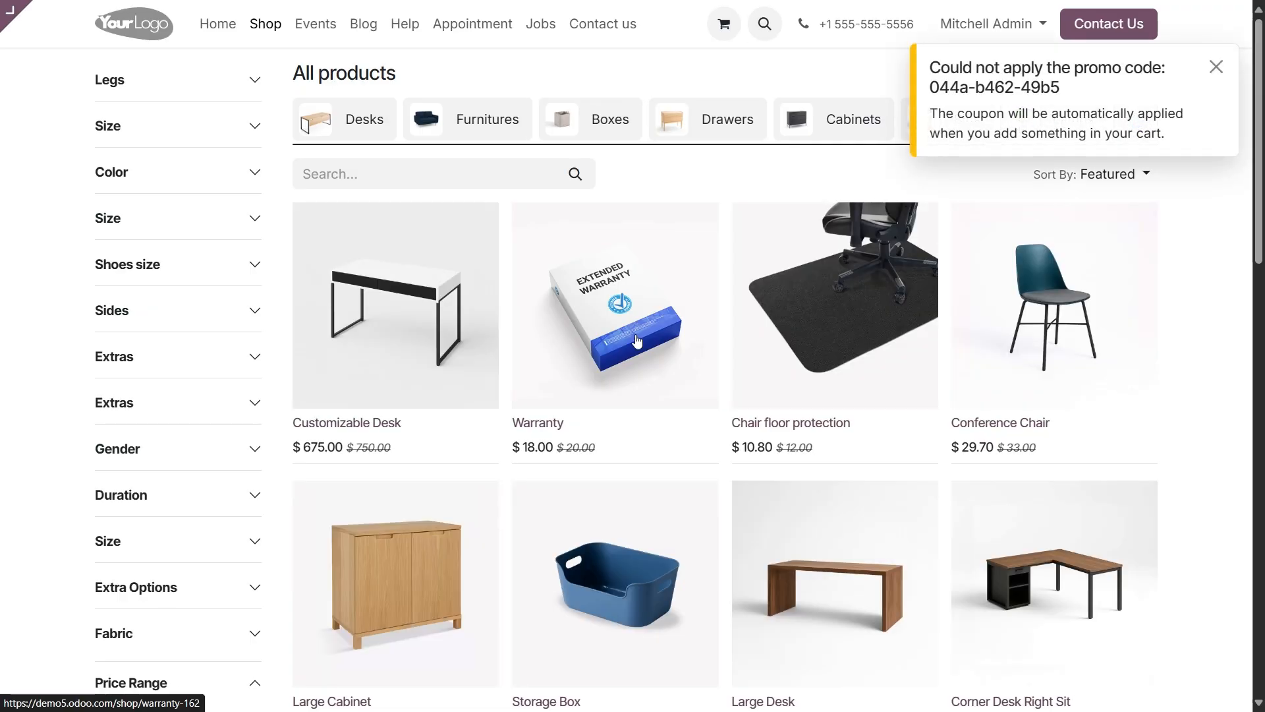
click(432, 356)
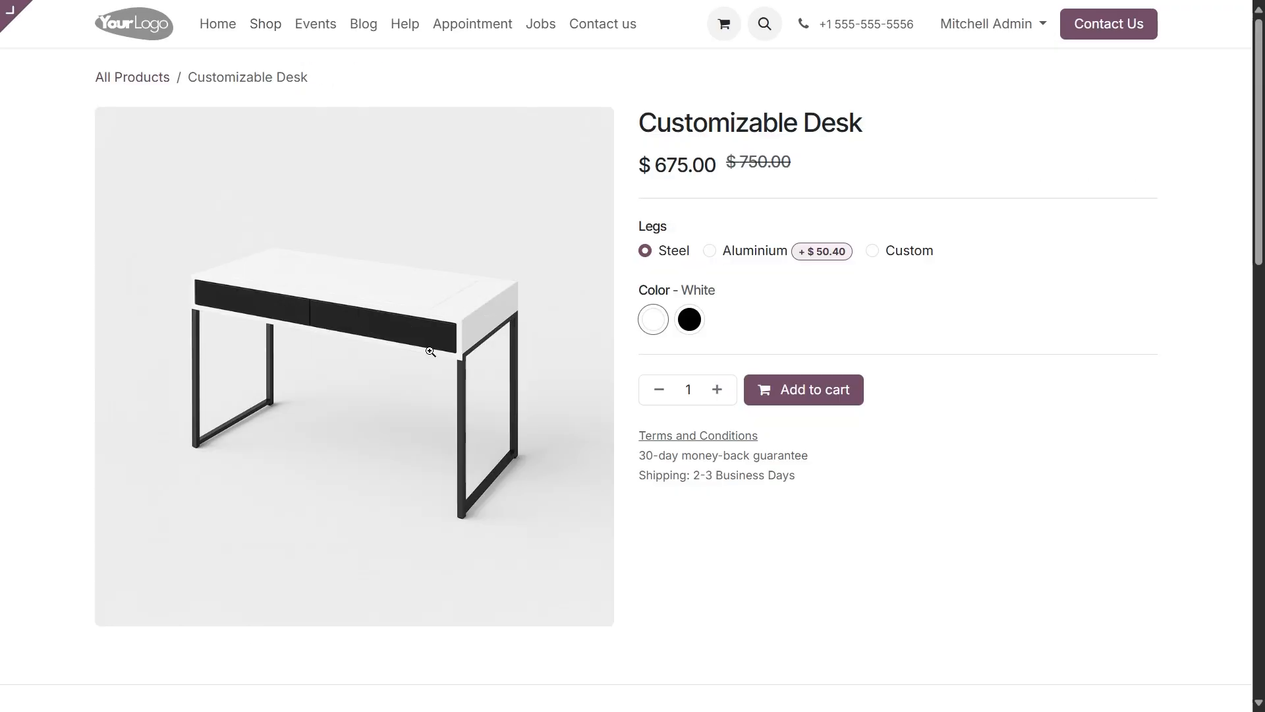
click(718, 391)
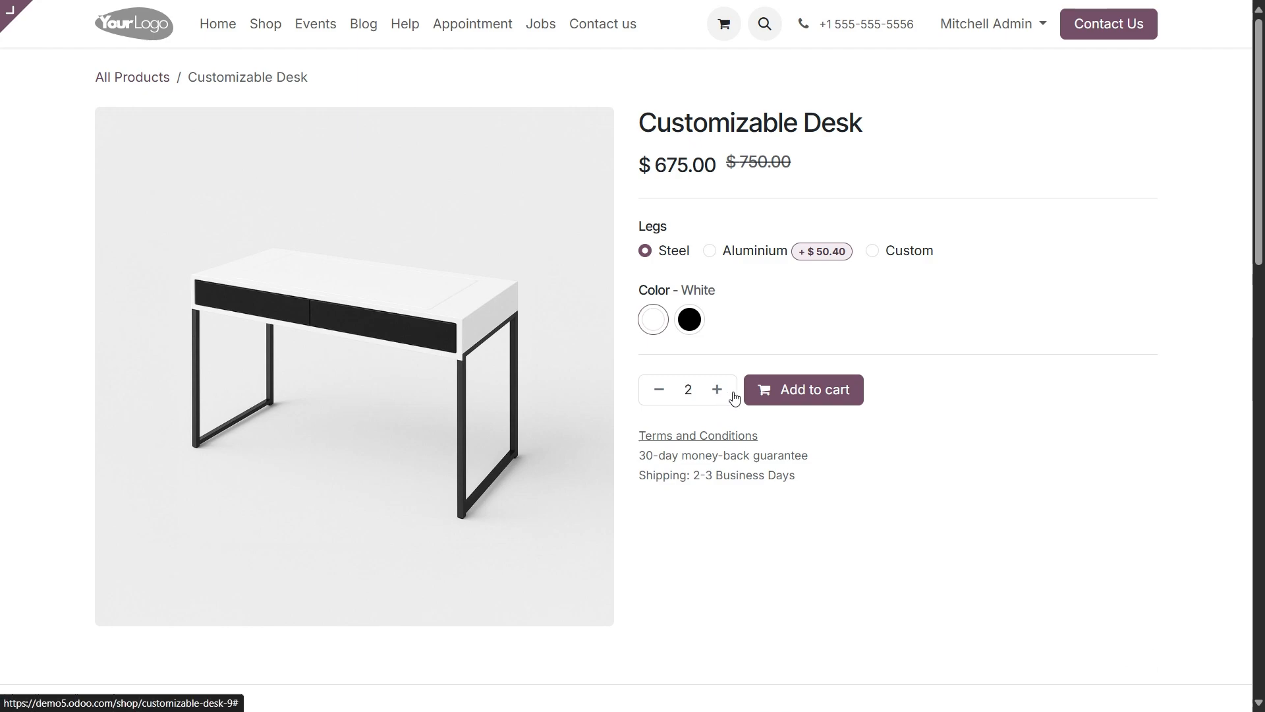
click(793, 389)
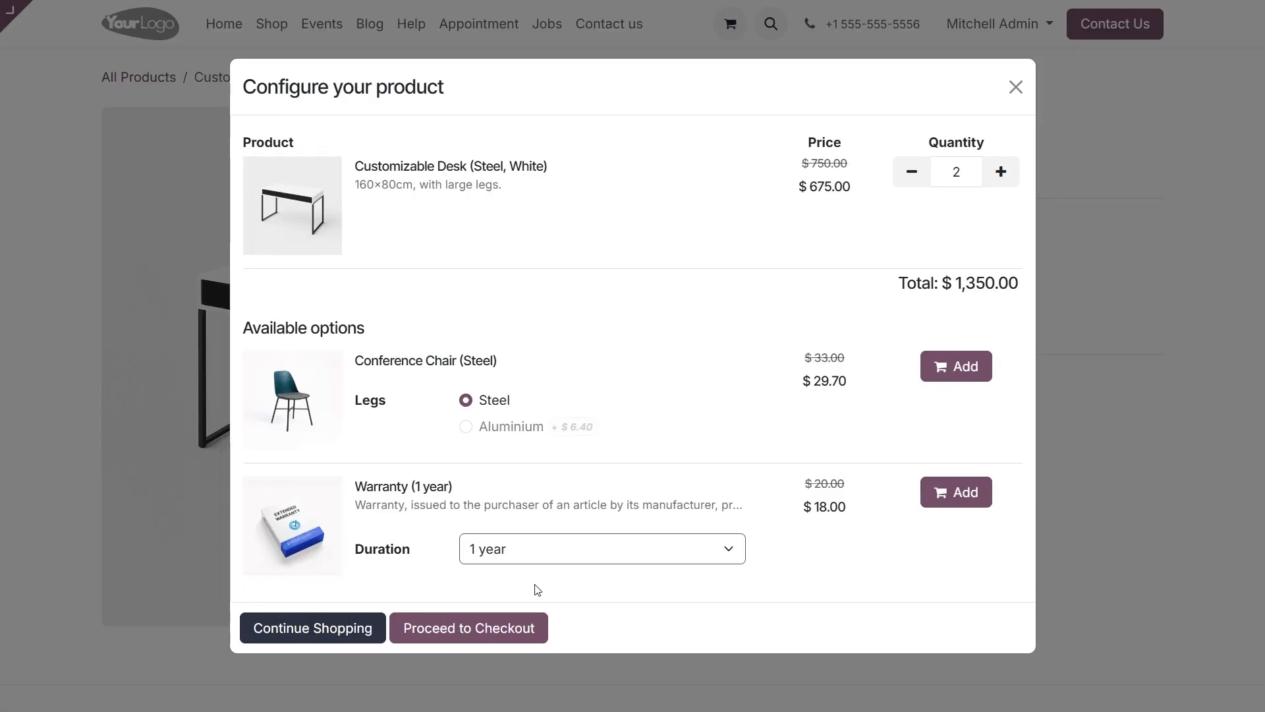
click(466, 631)
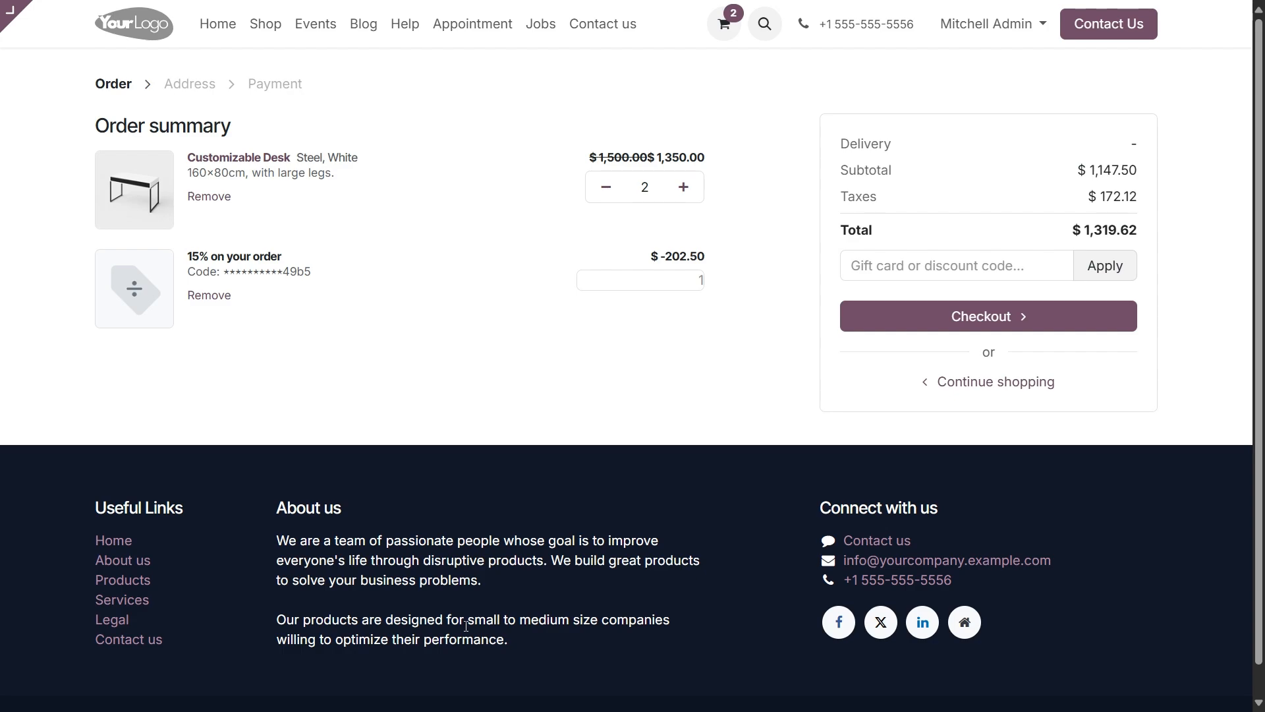
Remove the 15% discount line from the order summary and reapply it with the copied coupon code.
click(227, 294)
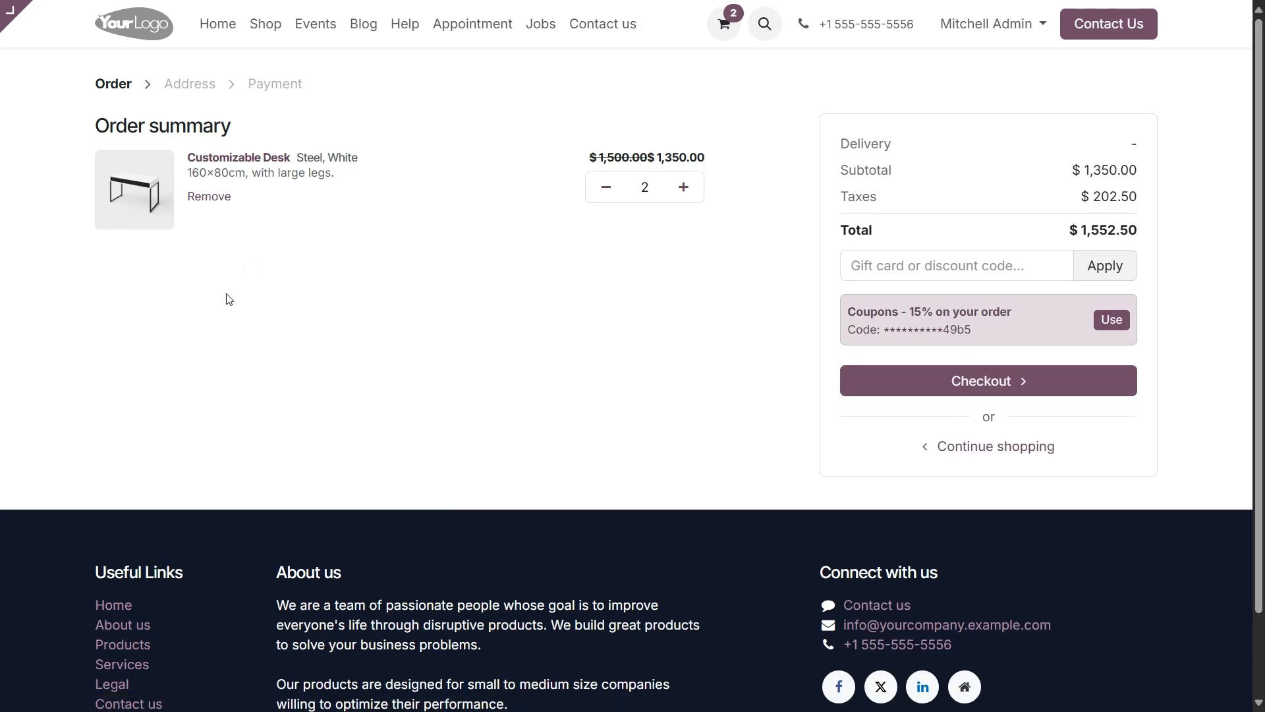
click(877, 263)
key(ctrl+v)
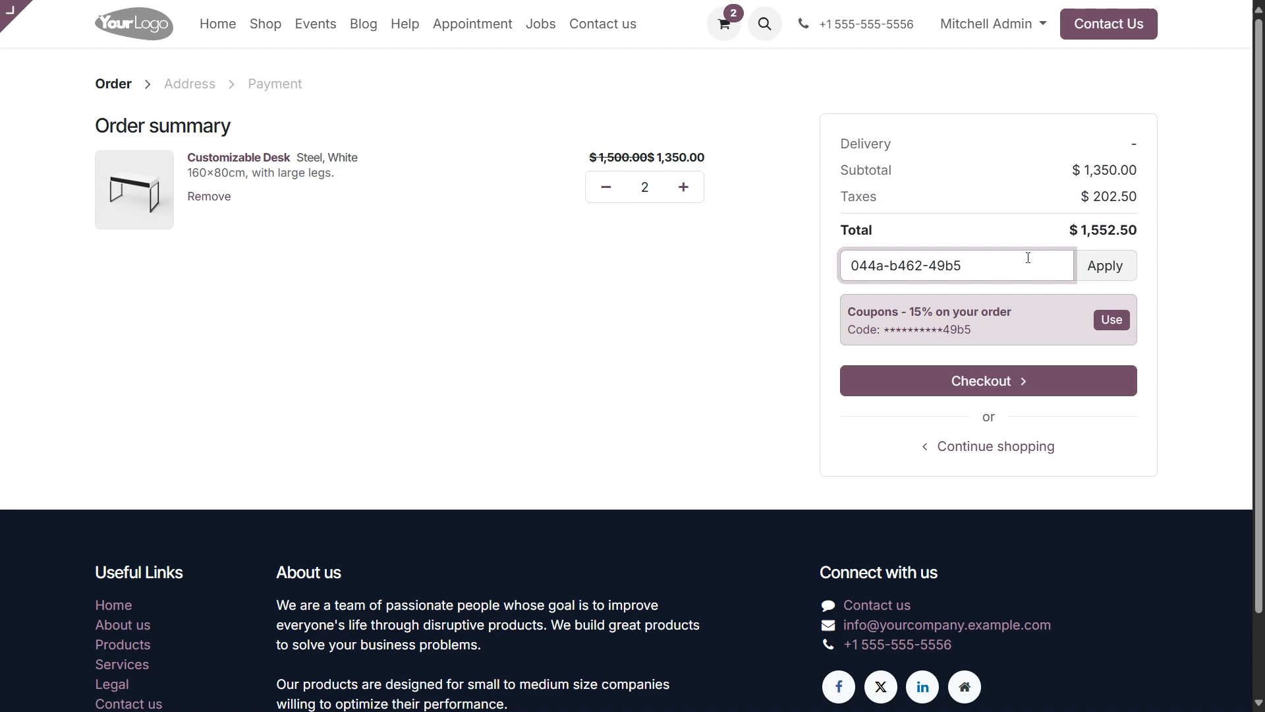
click(1094, 269)
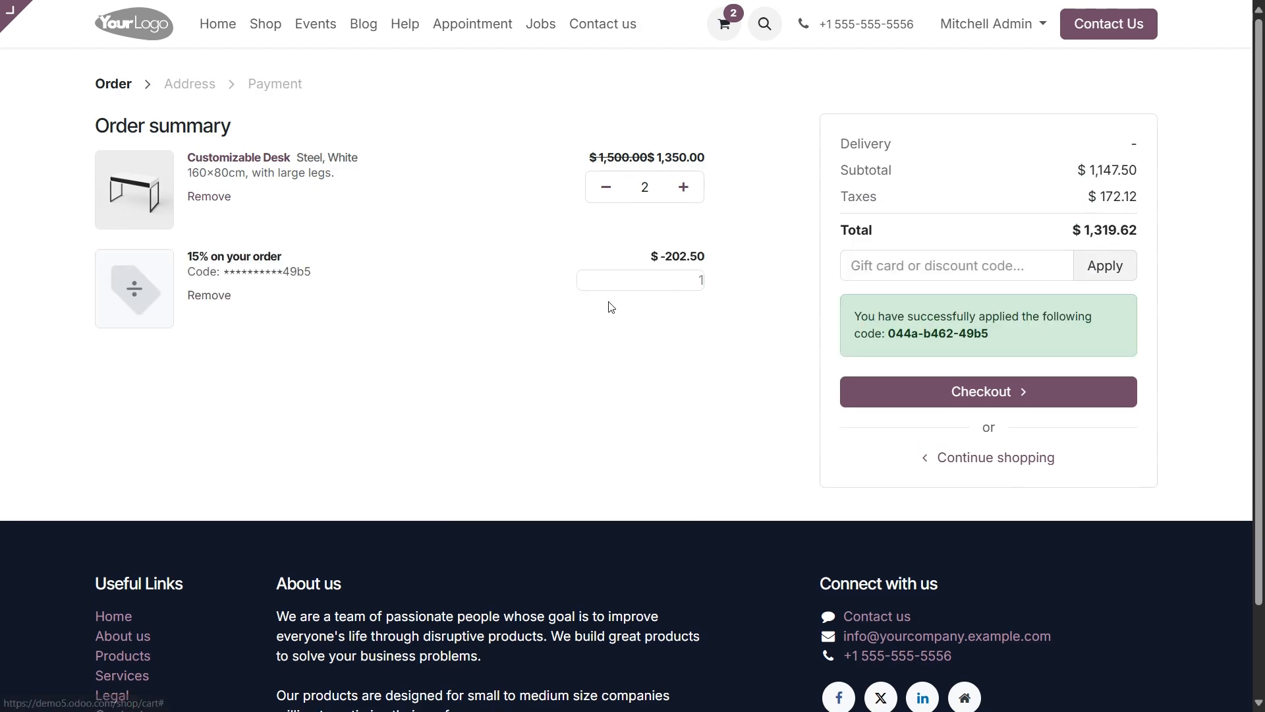
Remove the 15% discount line again and reapply it using the coupon offered in the order summary.
click(220, 299)
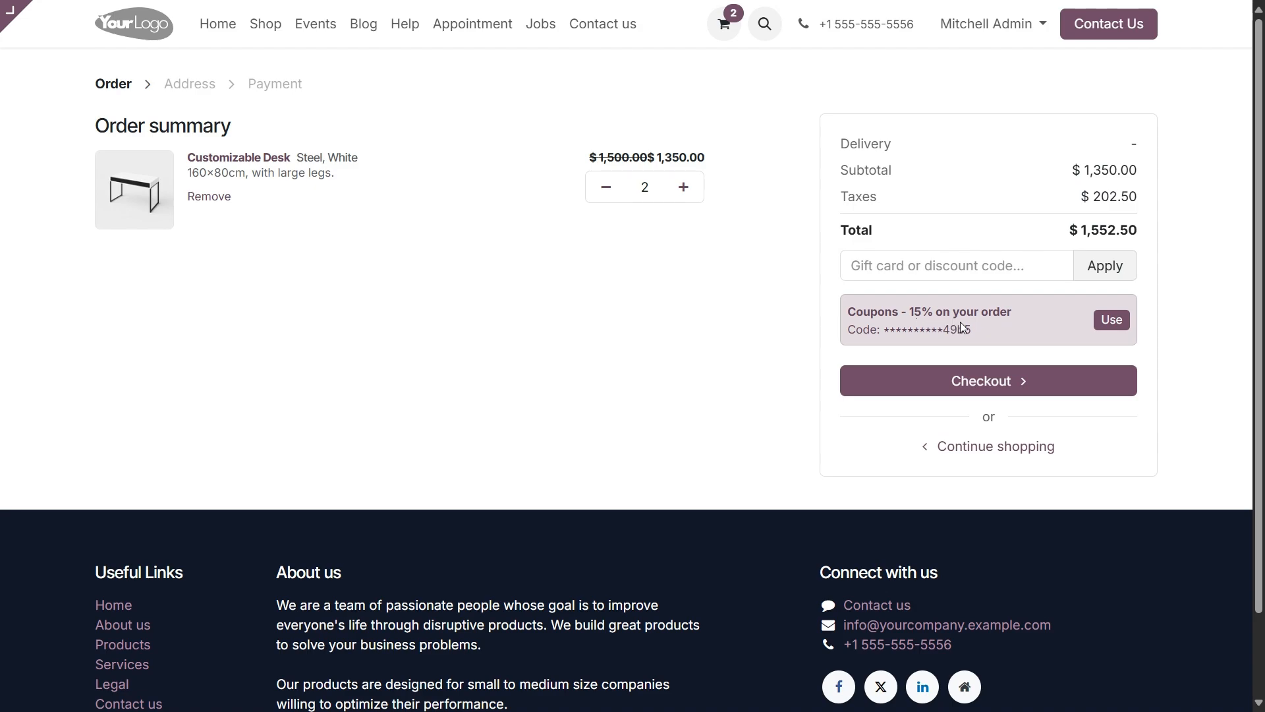
click(1111, 320)
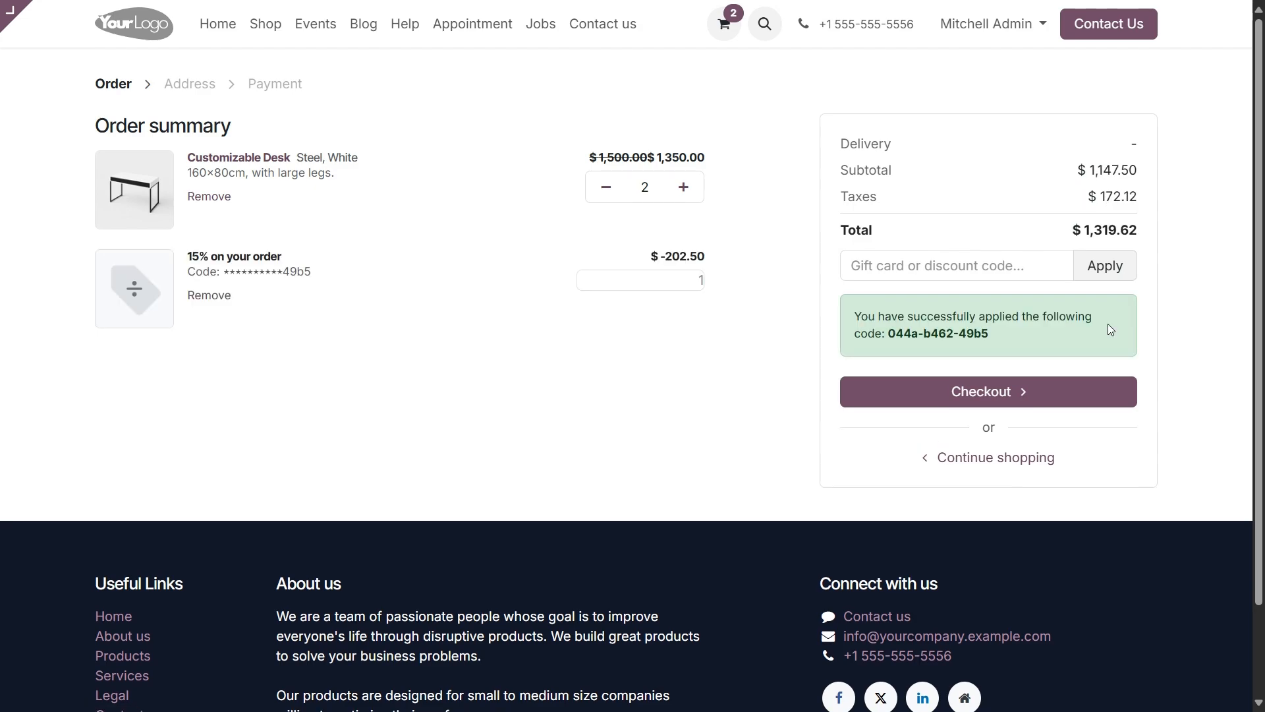